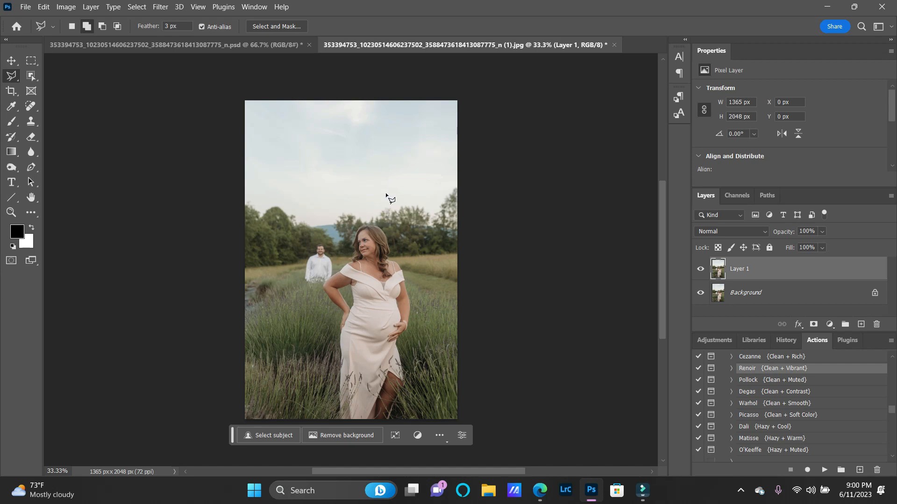
Open the Camera Raw filter on Layer 1 and create a new Background mask.
{"action": "left_click", "coordinate": [161, 6]}
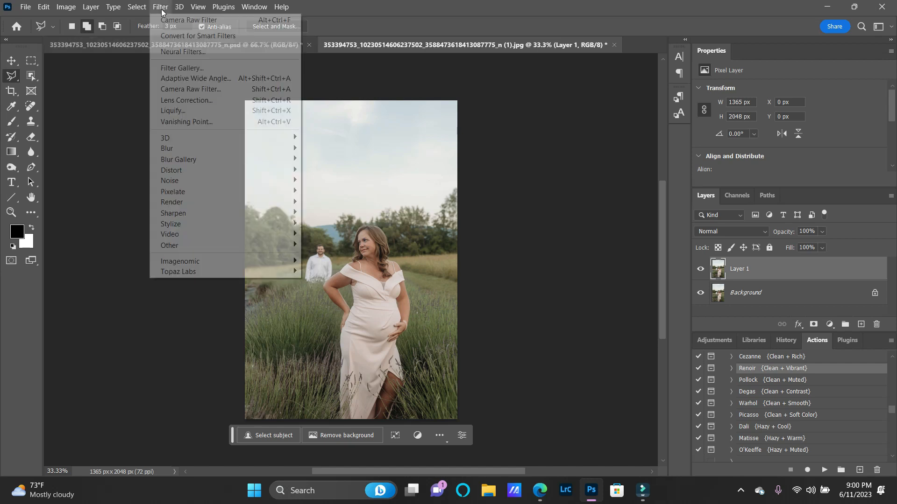
{"action": "left_click", "coordinate": [262, 90]}
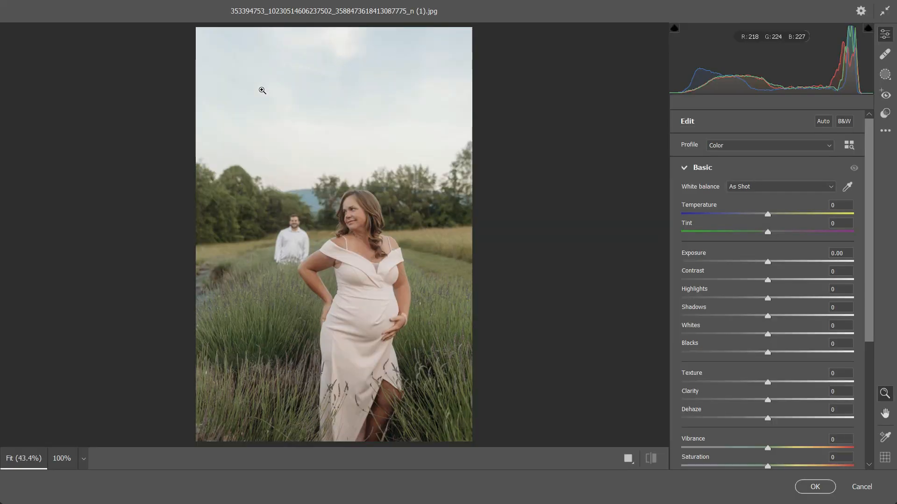
{"action": "left_click", "coordinate": [884, 75]}
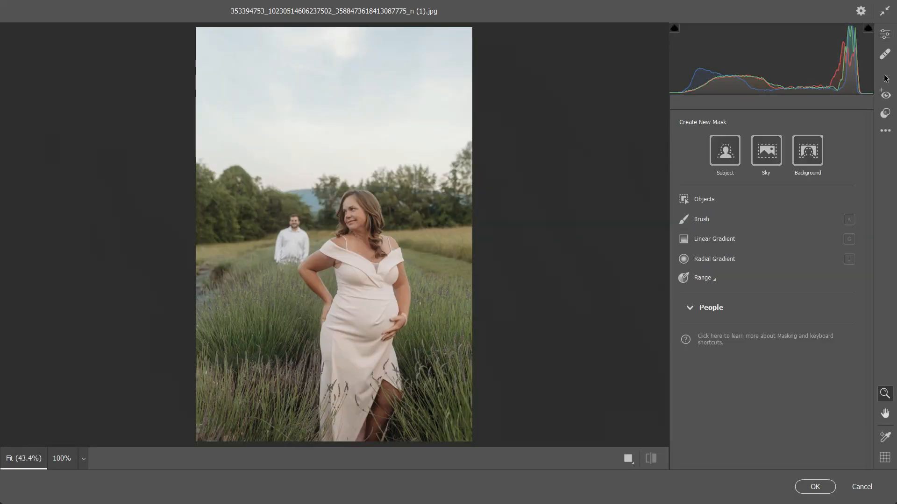
{"action": "left_click", "coordinate": [808, 155]}
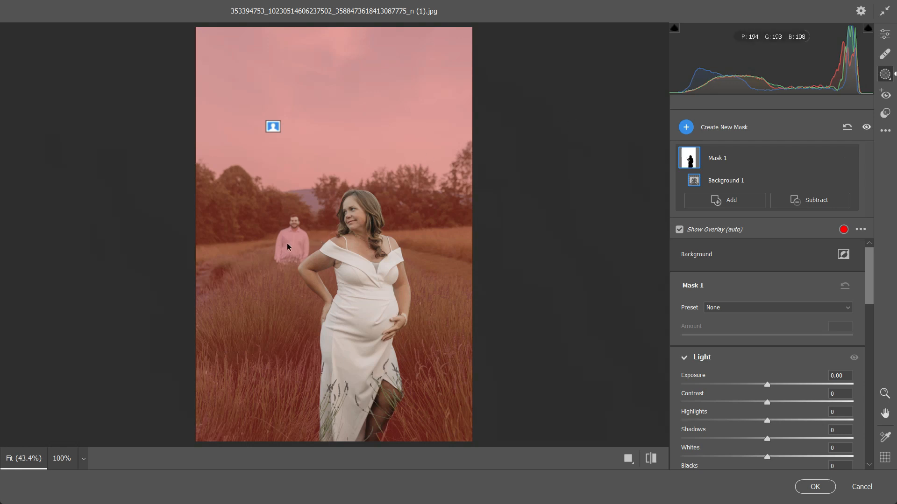
Subtract the man in the white shirt, as an object selection, and the sky from the background mask.
{"action": "left_click", "coordinate": [797, 202]}
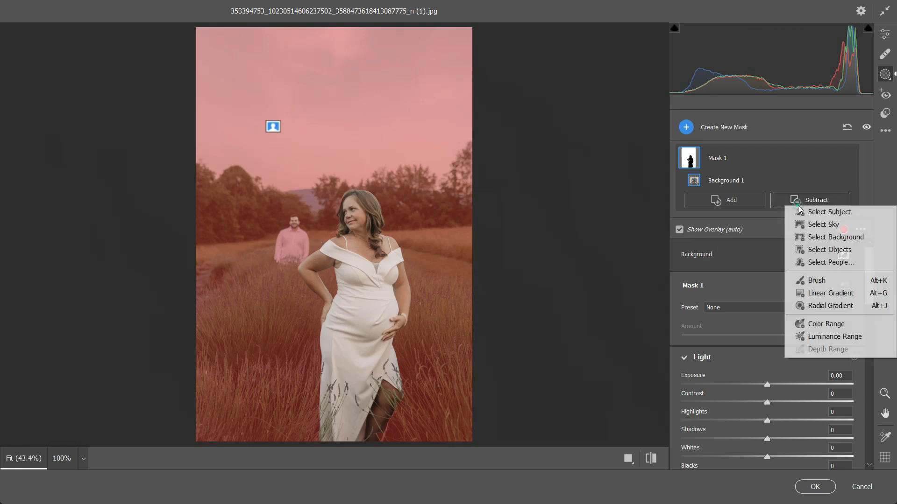
{"action": "left_click", "coordinate": [823, 252]}
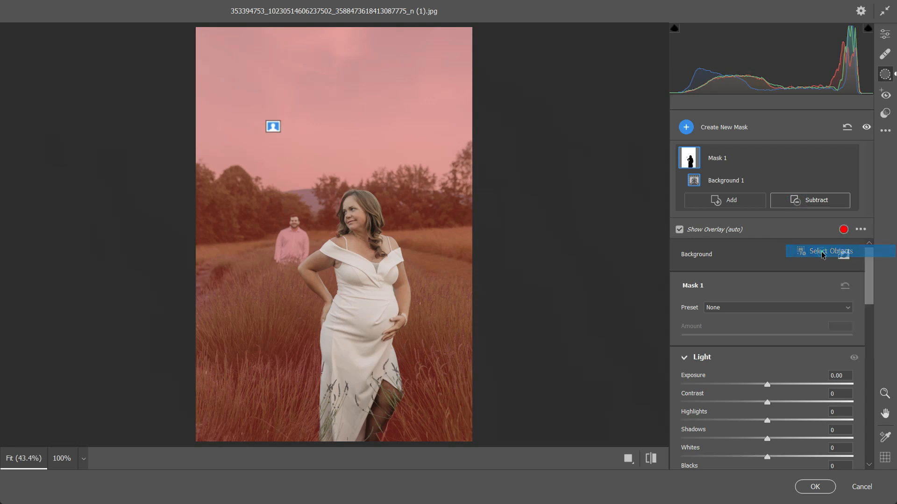
{"action": "mouse_move", "coordinate": [295, 223]}
{"action": "left_mouse_down"}
{"action": "mouse_move", "coordinate": [288, 243]}
{"action": "mouse_move", "coordinate": [299, 249]}
{"action": "mouse_move", "coordinate": [280, 257]}
{"action": "mouse_move", "coordinate": [291, 233]}
{"action": "mouse_move", "coordinate": [305, 255]}
{"action": "mouse_move", "coordinate": [294, 219]}
{"action": "mouse_move", "coordinate": [277, 257]}
{"action": "mouse_move", "coordinate": [296, 255]}
{"action": "mouse_move", "coordinate": [299, 234]}
{"action": "mouse_move", "coordinate": [280, 234]}
{"action": "mouse_move", "coordinate": [287, 250]}
{"action": "mouse_move", "coordinate": [294, 243]}
{"action": "left_mouse_up"}
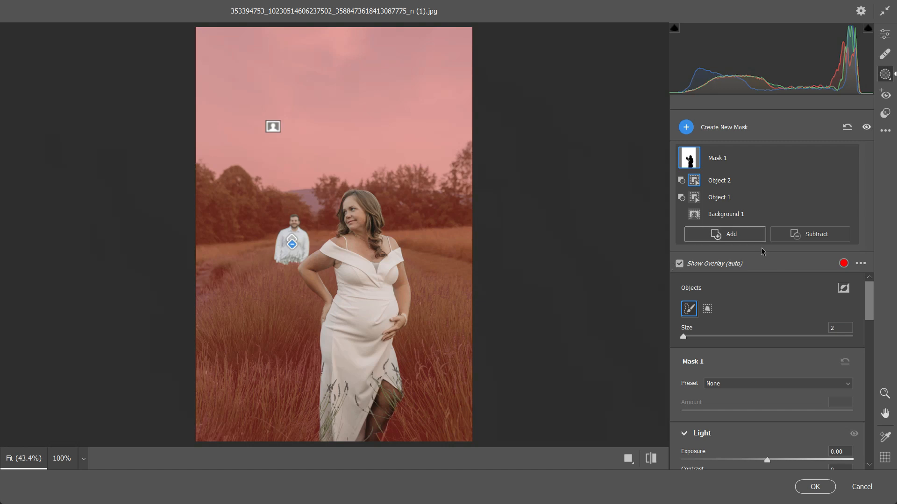
{"action": "left_click", "coordinate": [802, 236]}
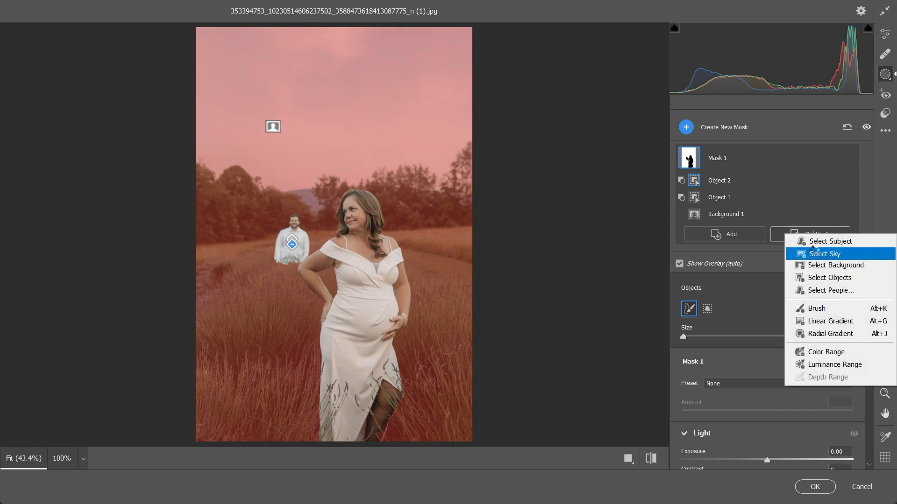
{"action": "left_click", "coordinate": [814, 252]}
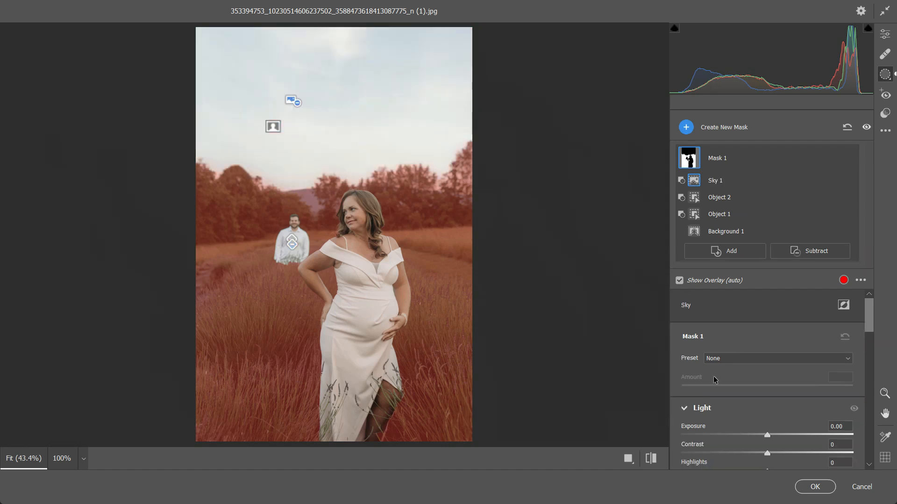
Set the mask's Contrast to +60, Highlights to -24 and Blacks to -20.
{"action": "scroll", "coordinate": [538, 250], "scroll_direction": "up", "scroll_amount": 4}
{"action": "scroll", "coordinate": [538, 250], "scroll_direction": "down", "scroll_amount": 5}
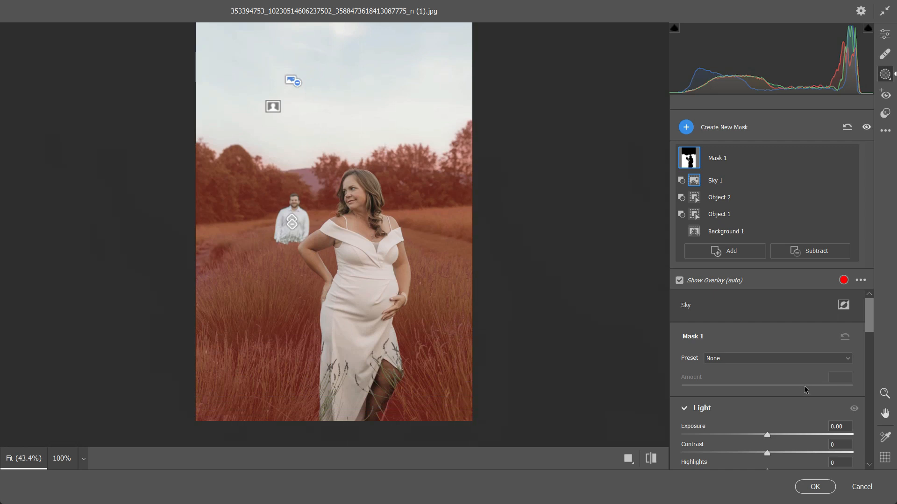
{"action": "scroll", "coordinate": [798, 366], "scroll_direction": "down", "scroll_amount": 3}
{"action": "scroll", "coordinate": [798, 366], "scroll_direction": "up", "scroll_amount": 3}
{"action": "left_click", "coordinate": [776, 361]}
{"action": "left_click", "coordinate": [777, 362]}
{"action": "left_click", "coordinate": [777, 363]}
{"action": "scroll", "coordinate": [778, 411], "scroll_direction": "down", "scroll_amount": 3}
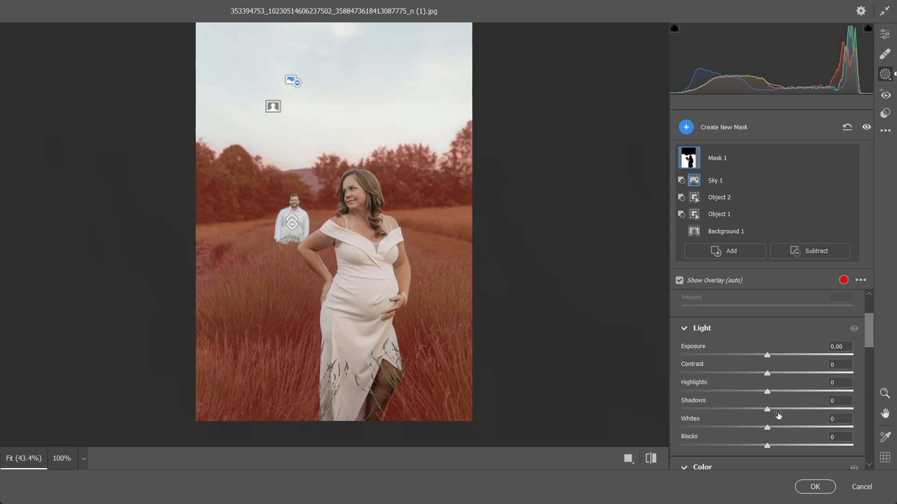
{"action": "left_click", "coordinate": [783, 348]}
{"action": "left_click_drag", "start_coordinate": [786, 348], "coordinate": [818, 347]}
{"action": "left_click", "coordinate": [746, 366]}
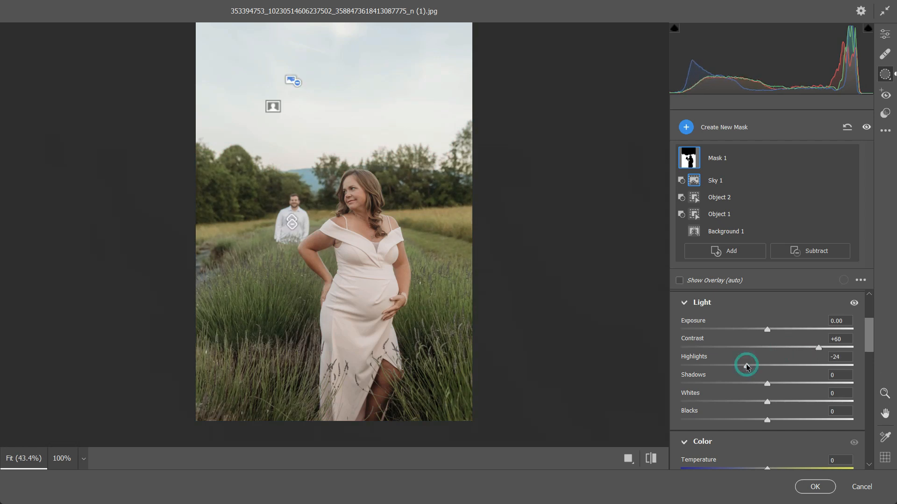
{"action": "left_click", "coordinate": [750, 420]}
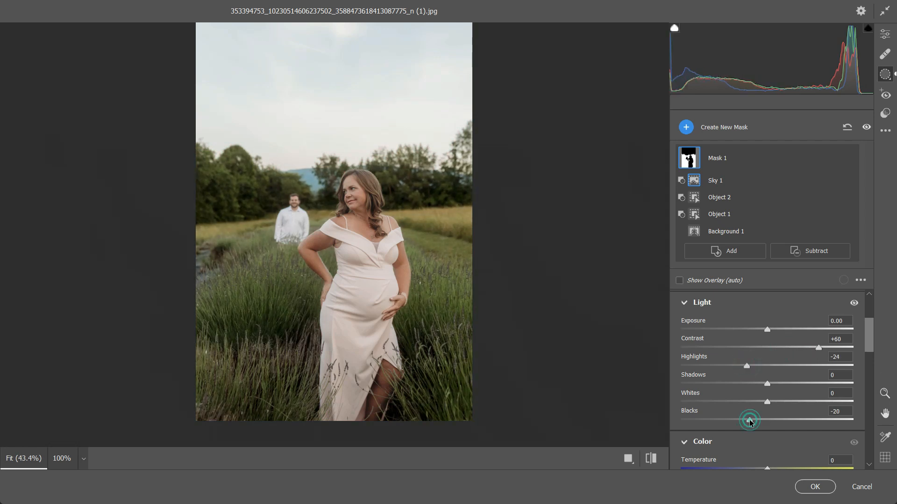
Shift the masked field toward purple by setting Temperature to -14 and Tint to +62.
{"action": "scroll", "coordinate": [790, 425], "scroll_direction": "down", "scroll_amount": 4}
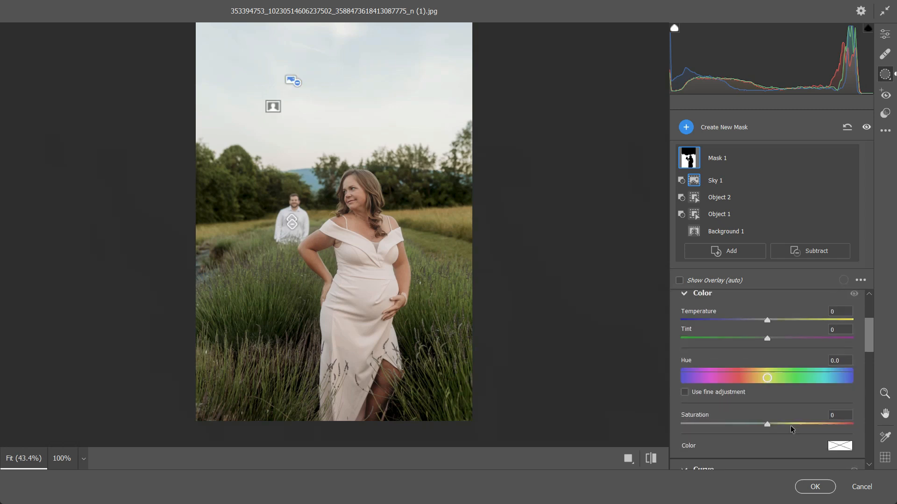
{"action": "left_click_drag", "start_coordinate": [767, 318], "coordinate": [738, 321]}
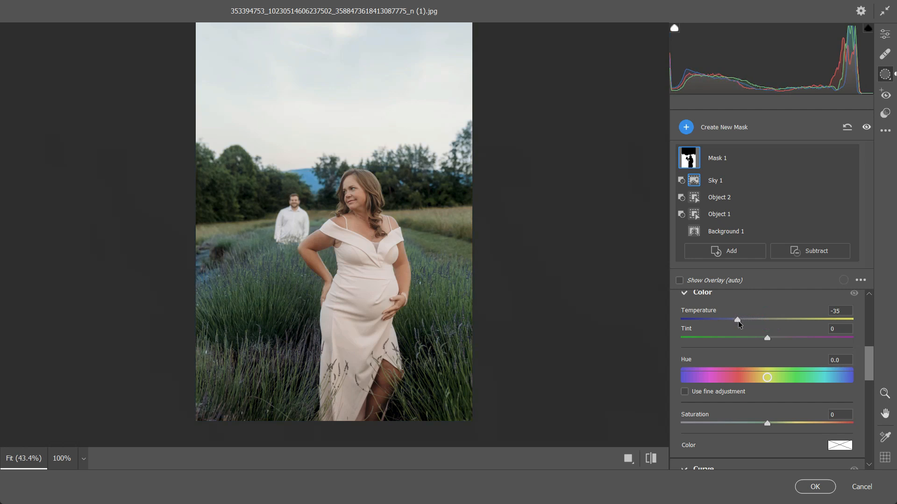
{"action": "left_click_drag", "start_coordinate": [767, 337], "coordinate": [792, 343]}
{"action": "mouse_move", "coordinate": [738, 320]}
{"action": "left_mouse_down"}
{"action": "mouse_move", "coordinate": [766, 321]}
{"action": "mouse_move", "coordinate": [699, 321]}
{"action": "mouse_move", "coordinate": [744, 321]}
{"action": "left_mouse_up"}
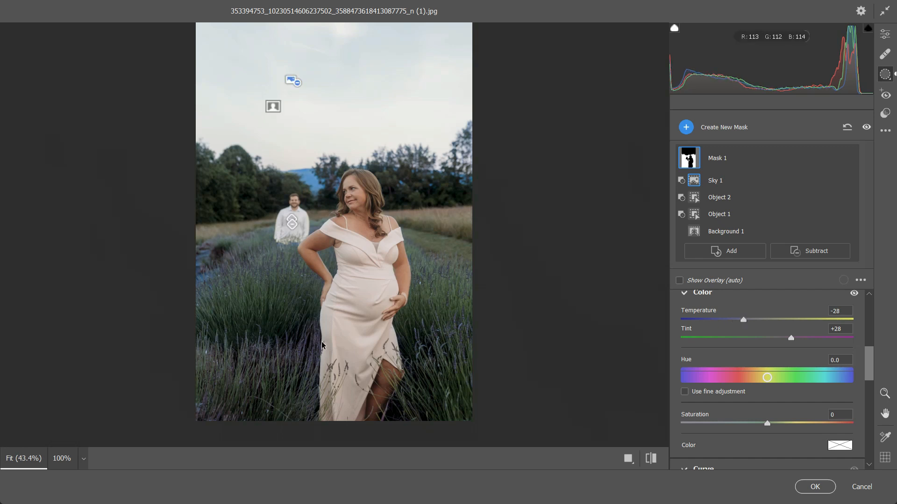
{"action": "left_click_drag", "start_coordinate": [789, 340], "coordinate": [809, 339]}
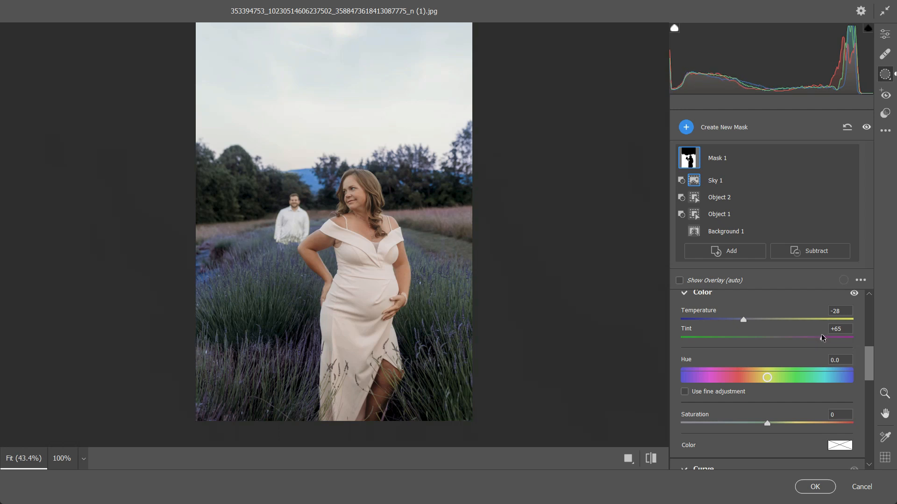
{"action": "left_click_drag", "start_coordinate": [811, 339], "coordinate": [804, 340]}
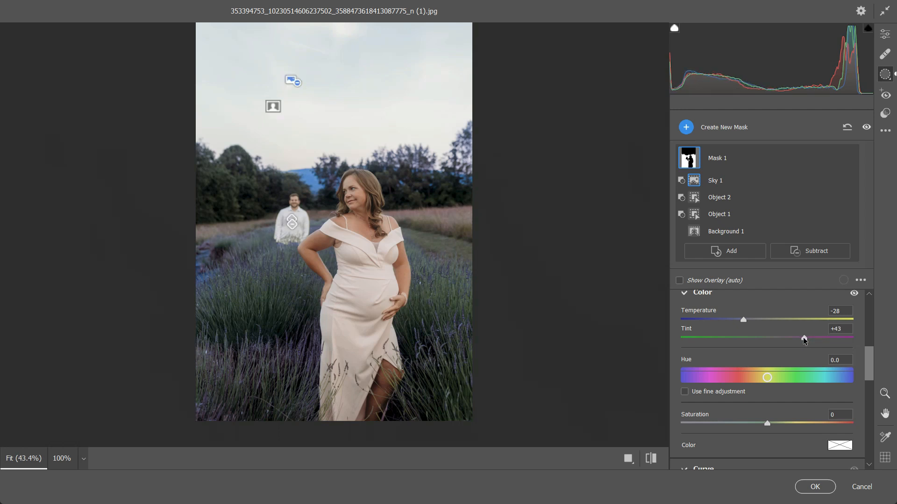
{"action": "mouse_move", "coordinate": [744, 321]}
{"action": "left_mouse_down"}
{"action": "mouse_move", "coordinate": [755, 320]}
{"action": "mouse_move", "coordinate": [733, 320]}
{"action": "mouse_move", "coordinate": [746, 320]}
{"action": "left_mouse_up"}
{"action": "left_click", "coordinate": [805, 338]}
{"action": "left_click_drag", "start_coordinate": [805, 339], "coordinate": [816, 338]}
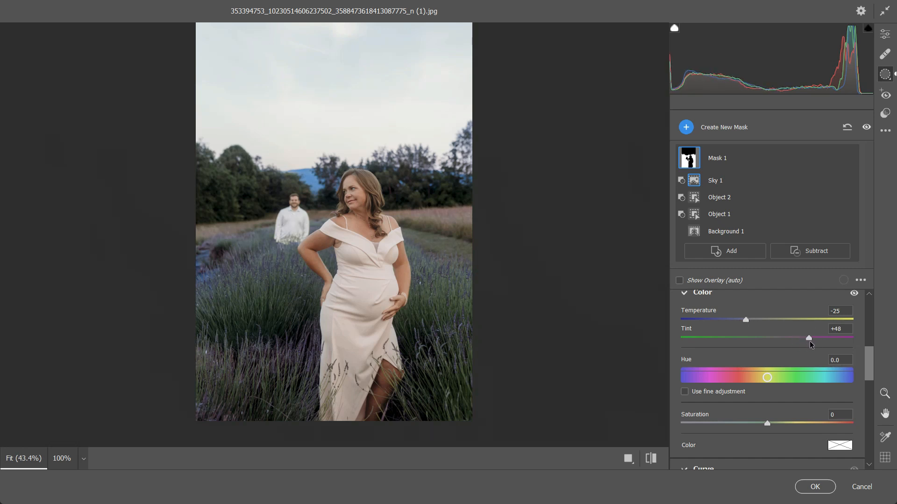
{"action": "left_click_drag", "start_coordinate": [818, 341], "coordinate": [821, 341]}
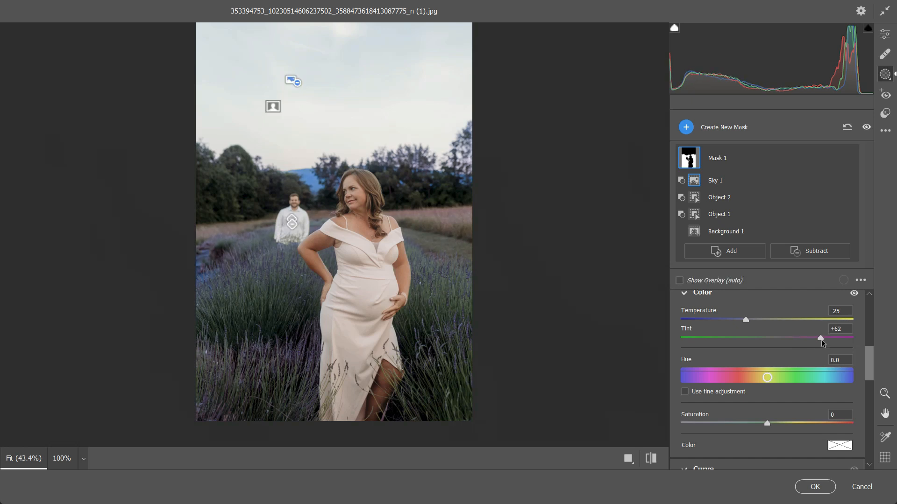
{"action": "left_click_drag", "start_coordinate": [744, 322], "coordinate": [759, 320]}
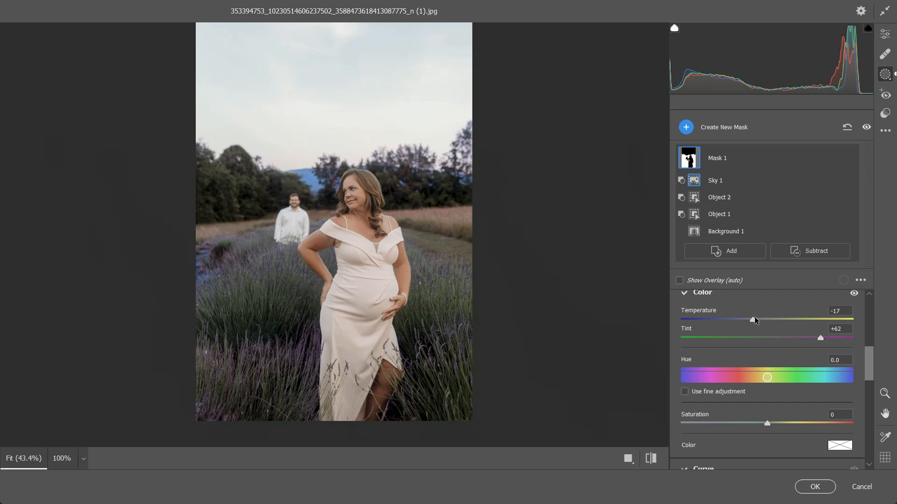
{"action": "left_click_drag", "start_coordinate": [757, 320], "coordinate": [761, 320]}
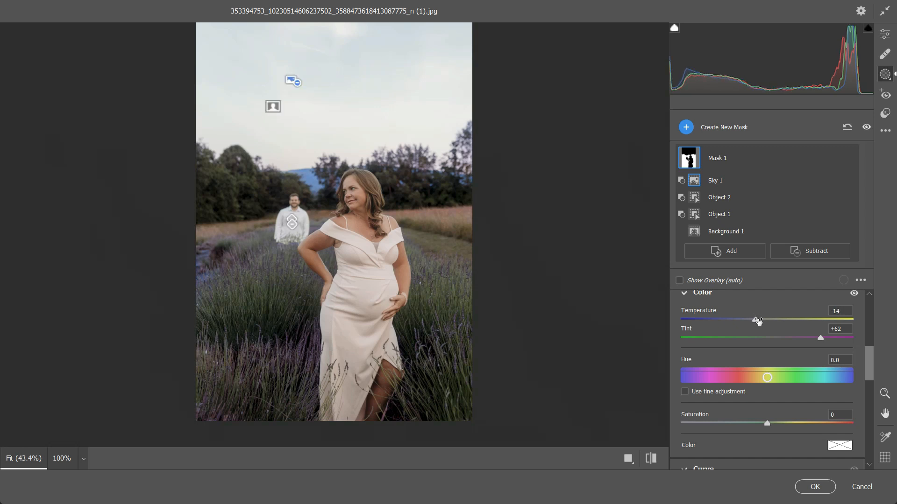
Set the mask's Saturation to +54 and Dehaze to +20, and apply the Camera Raw edits.
{"action": "left_click_drag", "start_coordinate": [785, 423], "coordinate": [801, 425]}
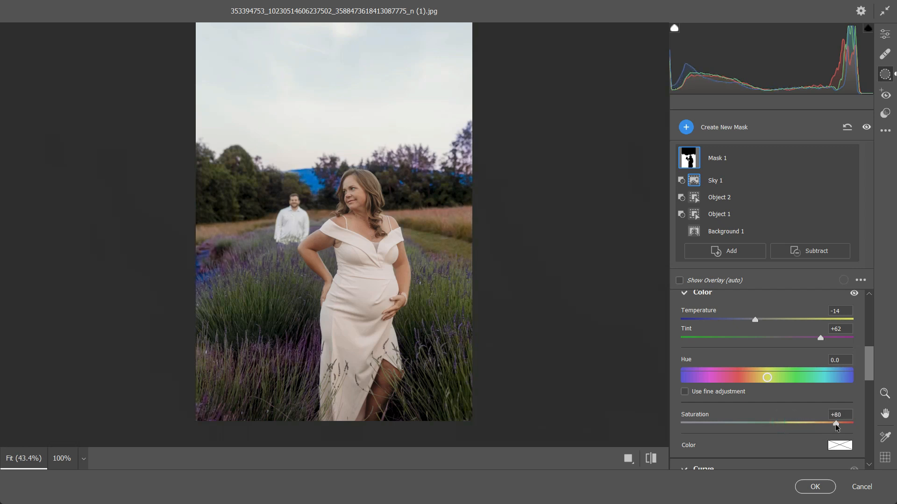
{"action": "left_click_drag", "start_coordinate": [807, 426], "coordinate": [813, 425]}
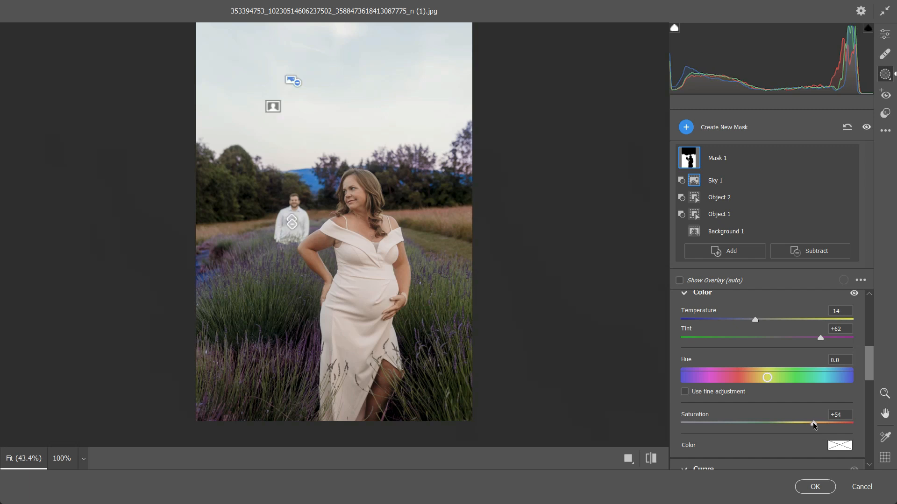
{"action": "scroll", "coordinate": [783, 405], "scroll_direction": "down", "scroll_amount": 8}
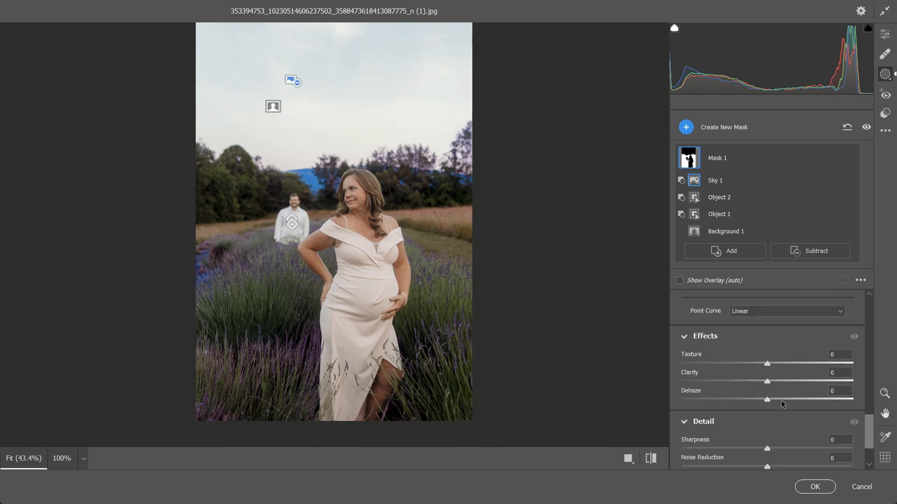
{"action": "left_click_drag", "start_coordinate": [773, 398], "coordinate": [787, 399]}
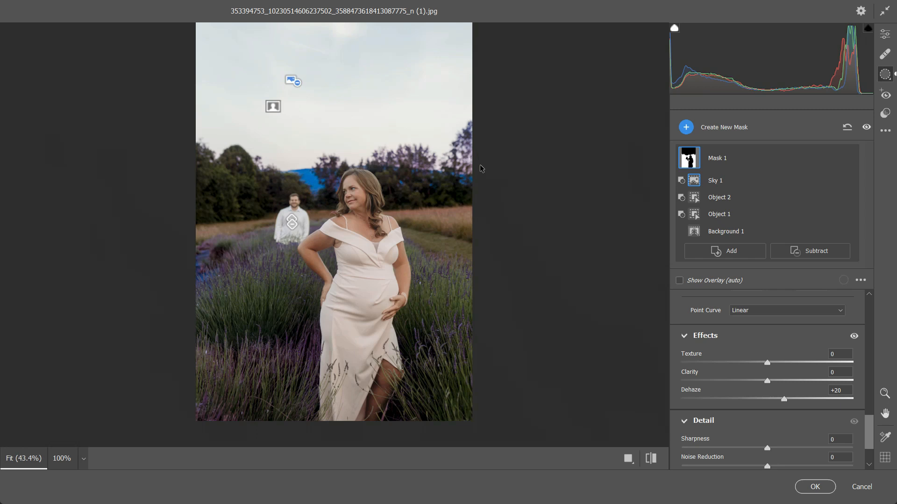
{"action": "left_click", "coordinate": [816, 486]}
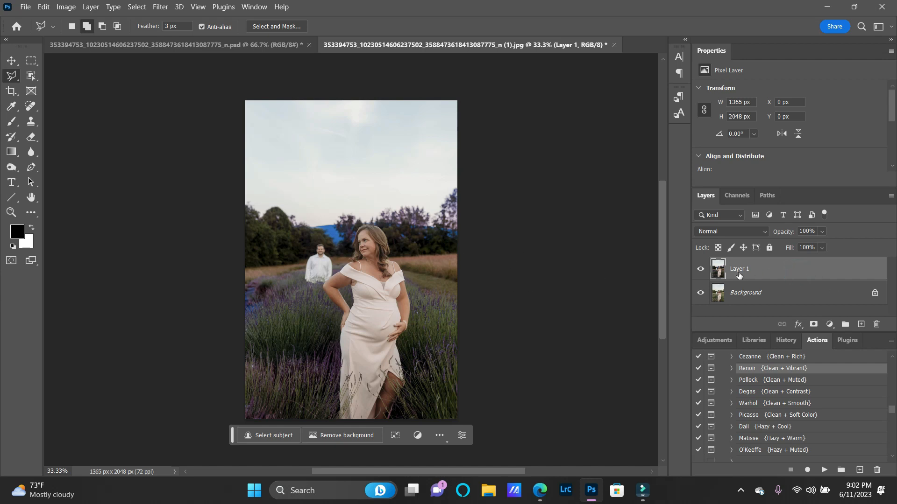
Add a layer mask to Layer 1 and choose the Soft Round Pressure Size brush for painting on it.
{"action": "left_click", "coordinate": [812, 327]}
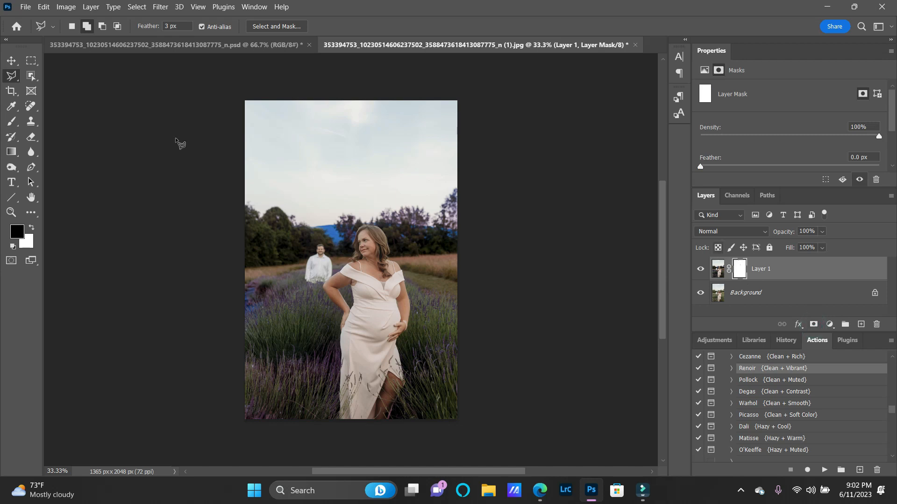
{"action": "left_click", "coordinate": [11, 123]}
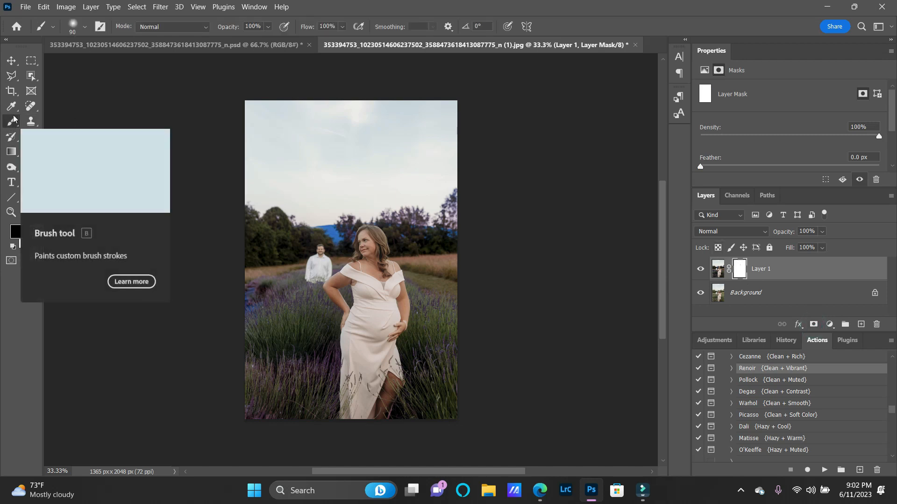
{"action": "left_click", "coordinate": [71, 27]}
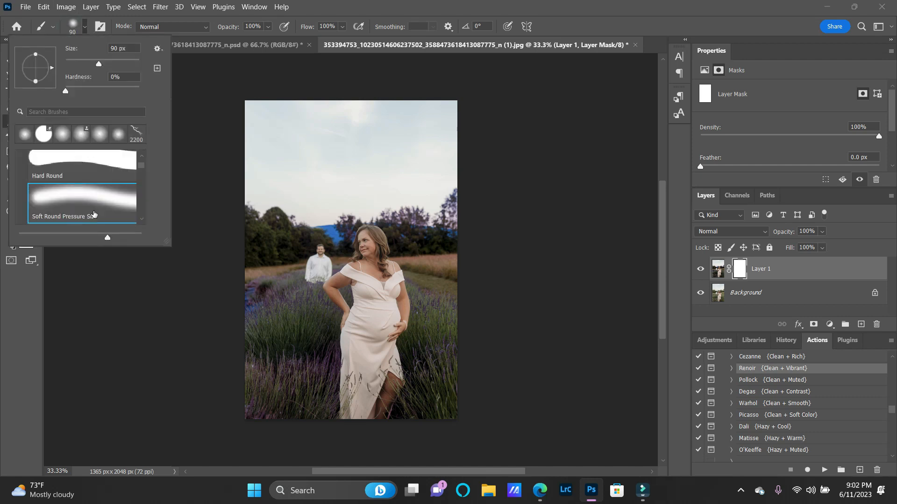
{"action": "left_click", "coordinate": [94, 214]}
{"action": "left_click", "coordinate": [188, 435]}
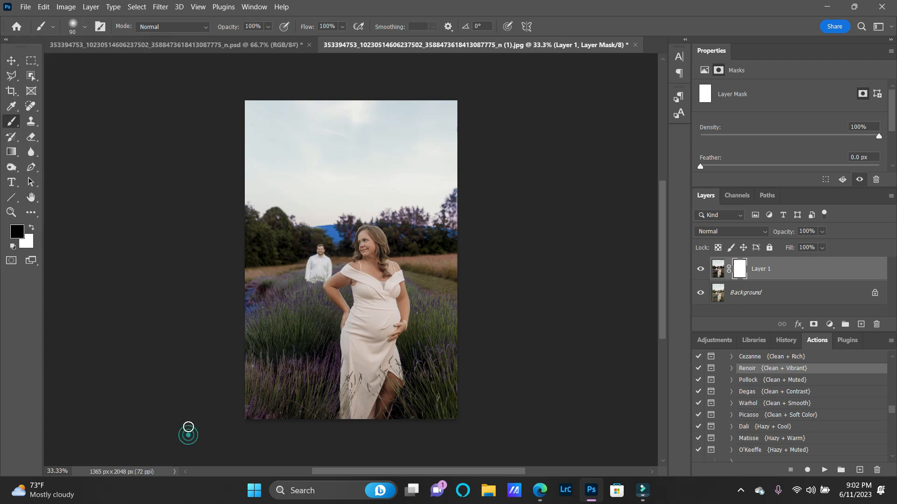
Paint black on the layer mask over the treeline and distant mountain with a 125 px brush, and merge Layer 1 into the Background.
{"action": "key", "text": "bracketright"}
{"action": "key", "text": "bracketright"}
{"action": "mouse_move", "coordinate": [330, 231]}
{"action": "left_mouse_down"}
{"action": "mouse_move", "coordinate": [308, 222]}
{"action": "mouse_move", "coordinate": [340, 228]}
{"action": "mouse_move", "coordinate": [339, 242]}
{"action": "mouse_move", "coordinate": [353, 221]}
{"action": "left_mouse_up"}
{"action": "mouse_move", "coordinate": [403, 209]}
{"action": "left_mouse_down"}
{"action": "mouse_move", "coordinate": [444, 211]}
{"action": "mouse_move", "coordinate": [469, 220]}
{"action": "mouse_move", "coordinate": [444, 219]}
{"action": "mouse_move", "coordinate": [432, 238]}
{"action": "mouse_move", "coordinate": [416, 229]}
{"action": "mouse_move", "coordinate": [427, 234]}
{"action": "mouse_move", "coordinate": [407, 240]}
{"action": "left_mouse_up"}
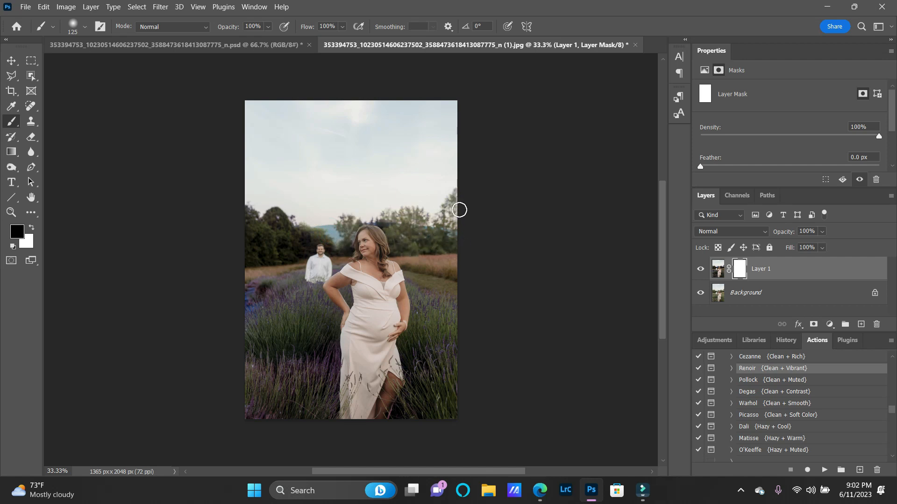
{"action": "mouse_move", "coordinate": [340, 223]}
{"action": "left_mouse_down"}
{"action": "mouse_move", "coordinate": [298, 222]}
{"action": "mouse_move", "coordinate": [323, 201]}
{"action": "mouse_move", "coordinate": [236, 219]}
{"action": "mouse_move", "coordinate": [238, 258]}
{"action": "mouse_move", "coordinate": [282, 260]}
{"action": "mouse_move", "coordinate": [310, 235]}
{"action": "mouse_move", "coordinate": [339, 249]}
{"action": "mouse_move", "coordinate": [437, 223]}
{"action": "mouse_move", "coordinate": [399, 218]}
{"action": "mouse_move", "coordinate": [457, 231]}
{"action": "mouse_move", "coordinate": [351, 245]}
{"action": "mouse_move", "coordinate": [398, 250]}
{"action": "mouse_move", "coordinate": [423, 242]}
{"action": "left_mouse_up"}
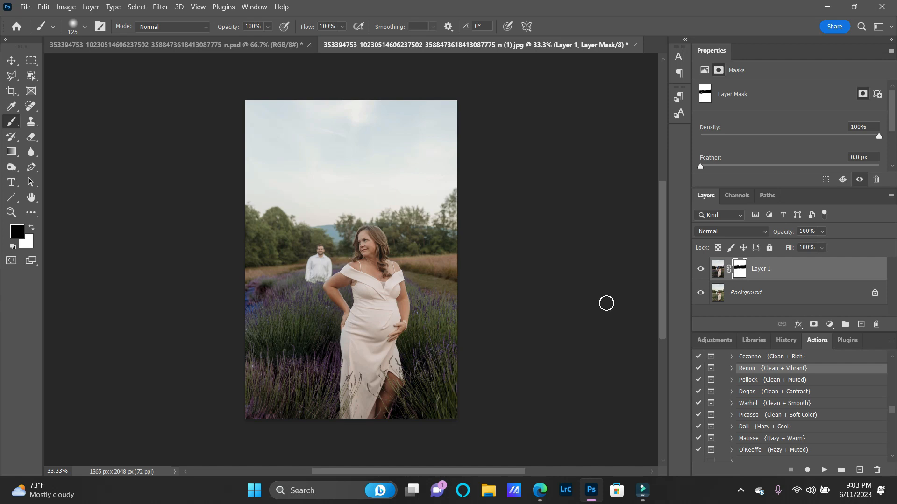
{"action": "key", "text": "ctrl+e"}
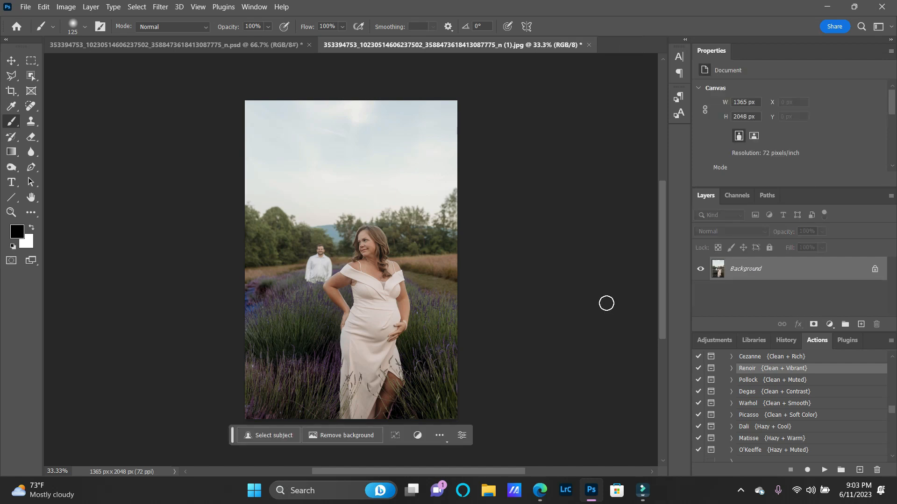
Outline the blue discoloured patch of lavender at the photo's left edge with the Polygonal Lasso, using a 3 px feather.
{"action": "left_click", "coordinate": [11, 92]}
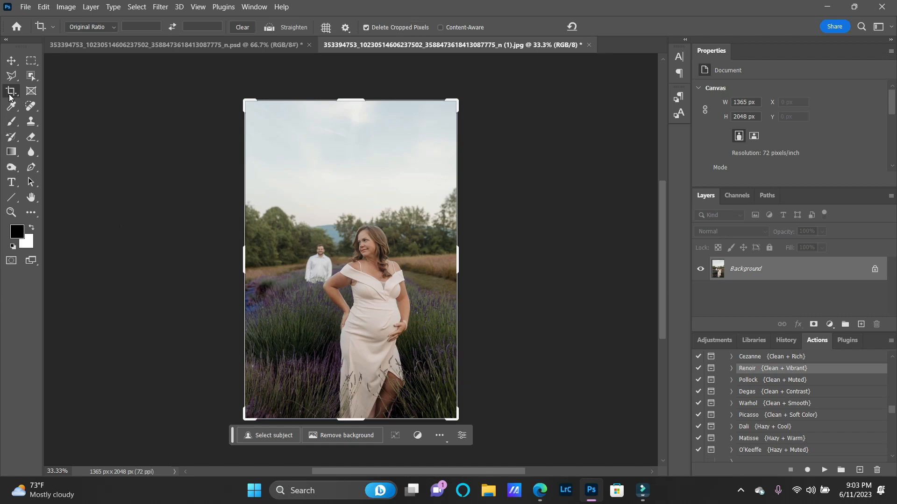
{"action": "left_click", "coordinate": [12, 78]}
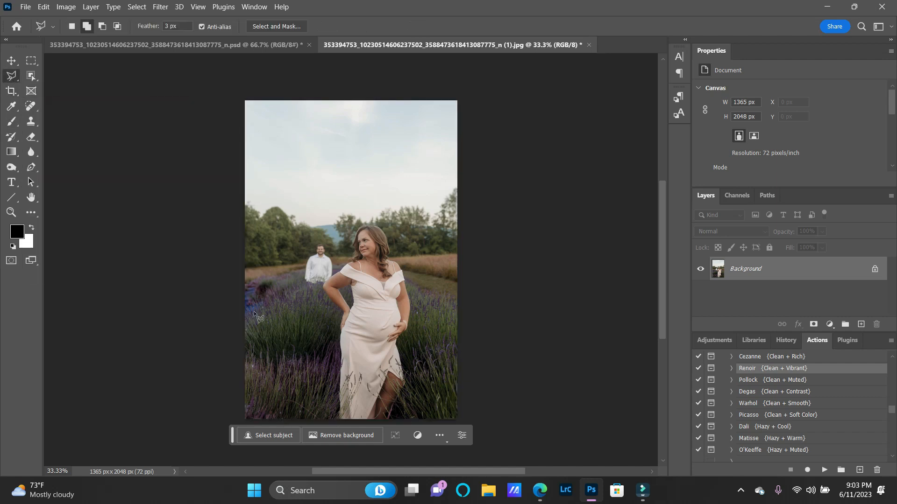
{"action": "left_click", "coordinate": [270, 307]}
{"action": "left_click", "coordinate": [266, 299]}
{"action": "left_click", "coordinate": [264, 286]}
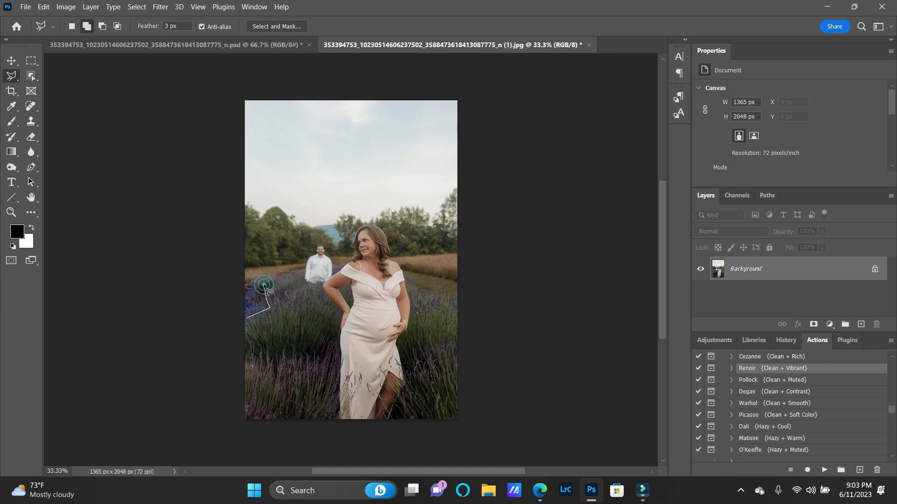
{"action": "left_click", "coordinate": [261, 282]}
{"action": "left_click", "coordinate": [242, 281]}
{"action": "left_click", "coordinate": [247, 318]}
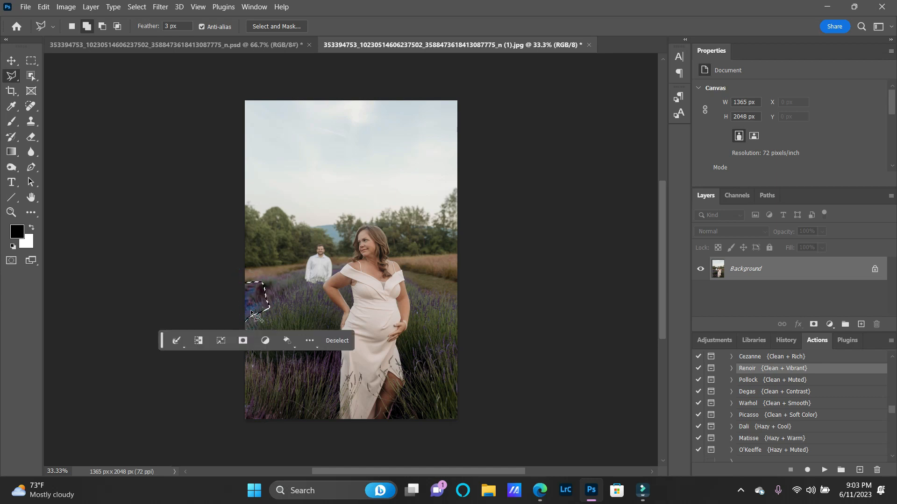
Content-Aware Fill the selected patch onto a new layer, excluding the woman and the lavender beside her from the sampling area.
{"action": "right_click", "coordinate": [257, 302]}
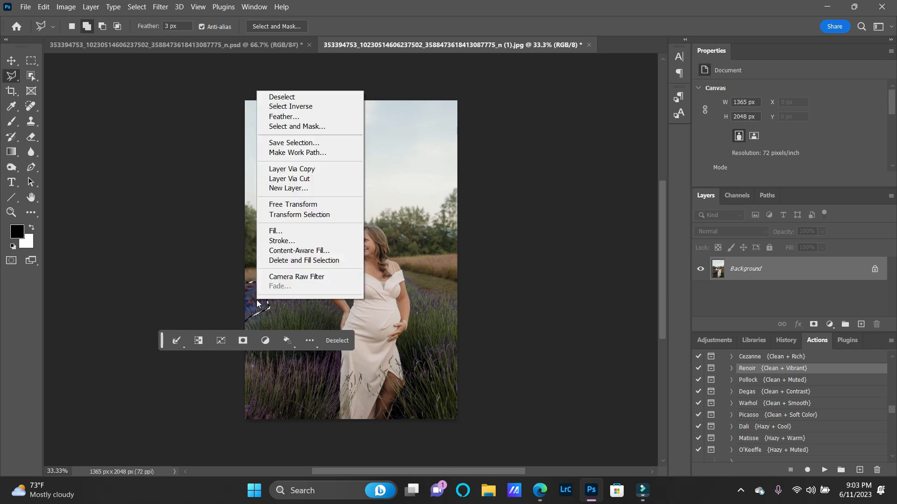
{"action": "left_click", "coordinate": [295, 251]}
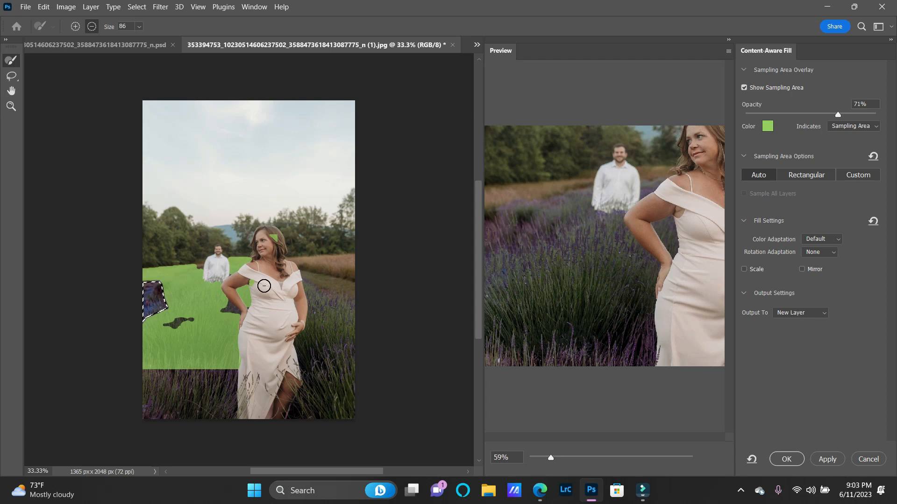
{"action": "left_click_drag", "start_coordinate": [273, 239], "coordinate": [277, 238]}
{"action": "mouse_move", "coordinate": [248, 298]}
{"action": "left_mouse_down"}
{"action": "mouse_move", "coordinate": [231, 266]}
{"action": "mouse_move", "coordinate": [212, 288]}
{"action": "mouse_move", "coordinate": [240, 354]}
{"action": "left_mouse_up"}
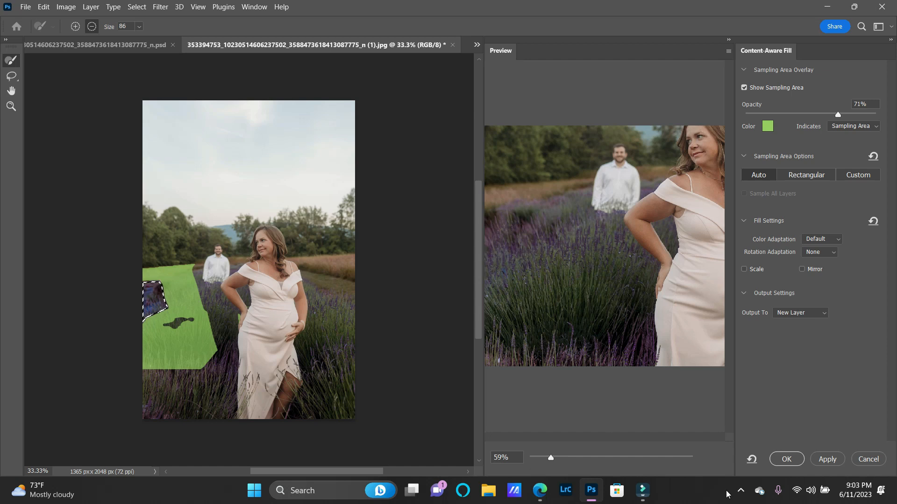
{"action": "left_click", "coordinate": [787, 459]}
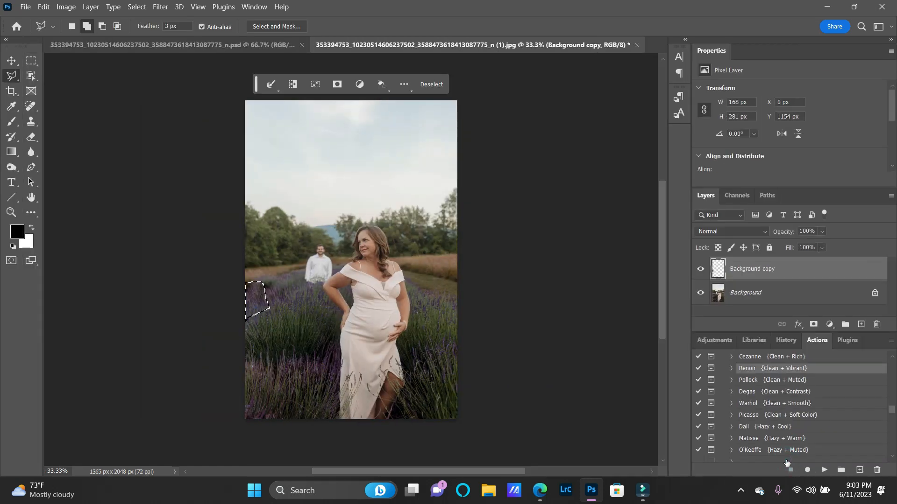
Deselect the filled patch, choose the Spot Healing Brush and merge the fill layer into the Background.
{"action": "key", "text": "ctrl+d"}
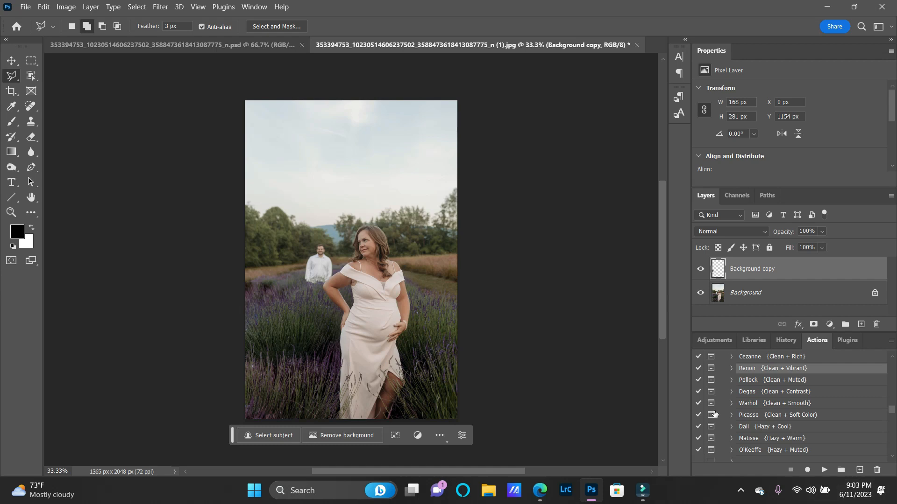
{"action": "left_click", "coordinate": [28, 107]}
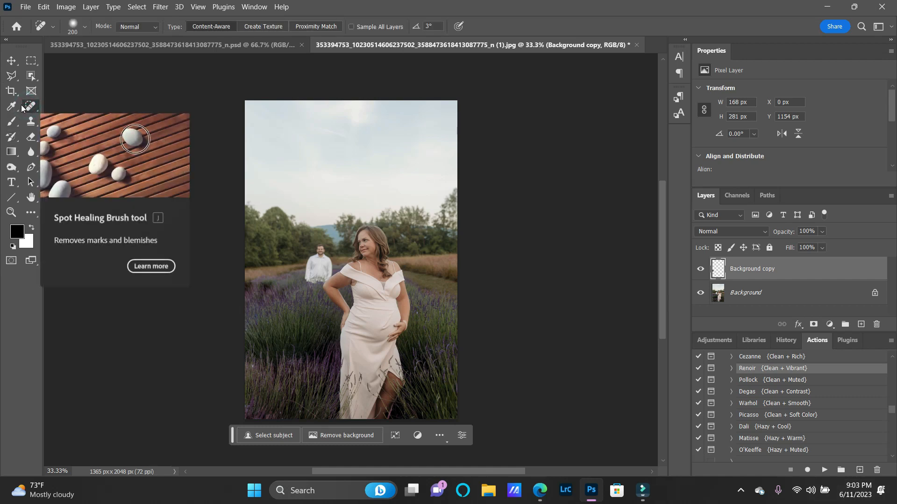
{"action": "key", "text": "Delete"}
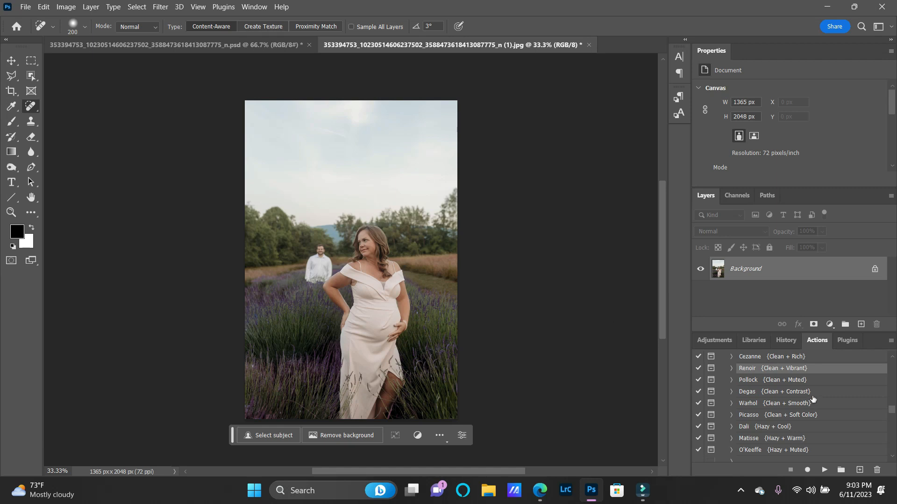
Play the Son Of Man {Vibrant Clean} action from the Painterly Tones set on the photo.
{"action": "scroll", "coordinate": [813, 399], "scroll_direction": "up", "scroll_amount": 3}
{"action": "scroll", "coordinate": [813, 400], "scroll_direction": "up", "scroll_amount": 3}
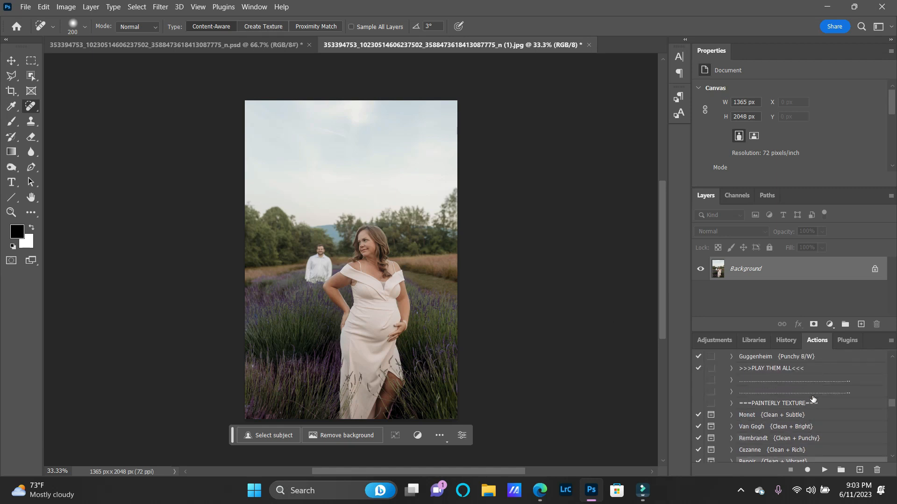
{"action": "scroll", "coordinate": [789, 406], "scroll_direction": "up", "scroll_amount": 10}
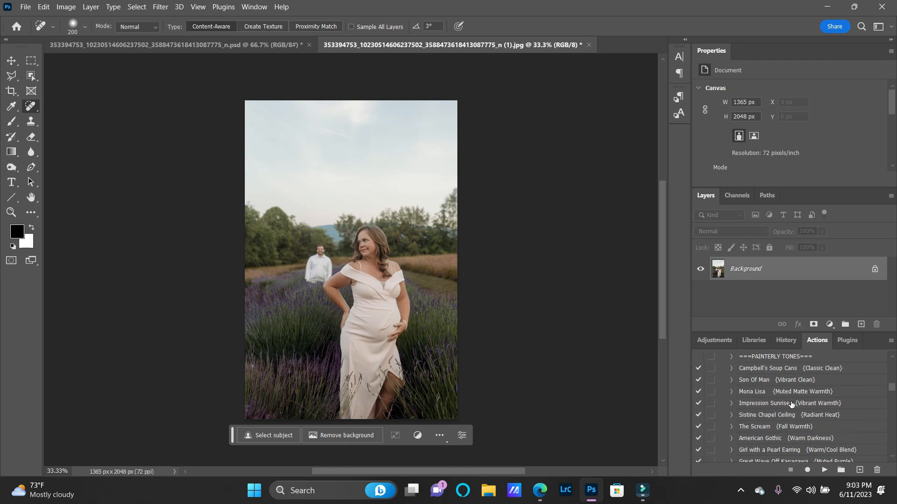
{"action": "scroll", "coordinate": [791, 405], "scroll_direction": "up", "scroll_amount": 10}
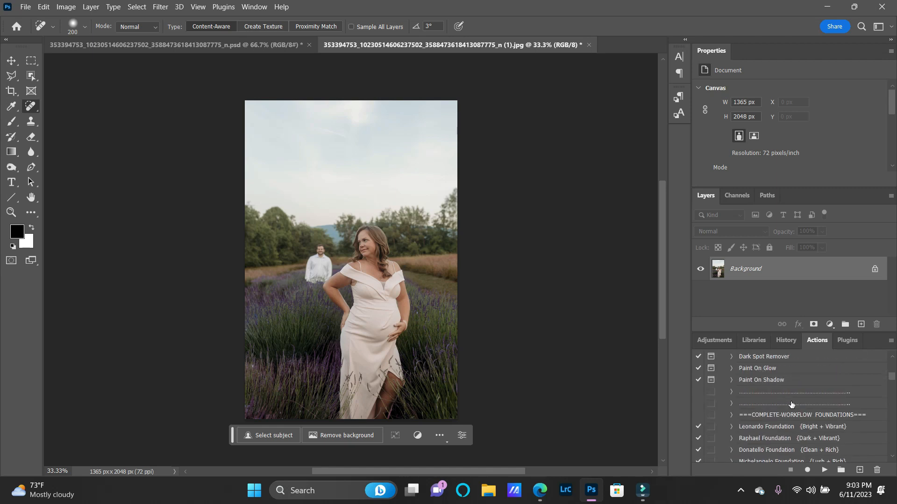
{"action": "scroll", "coordinate": [791, 405], "scroll_direction": "up", "scroll_amount": 10}
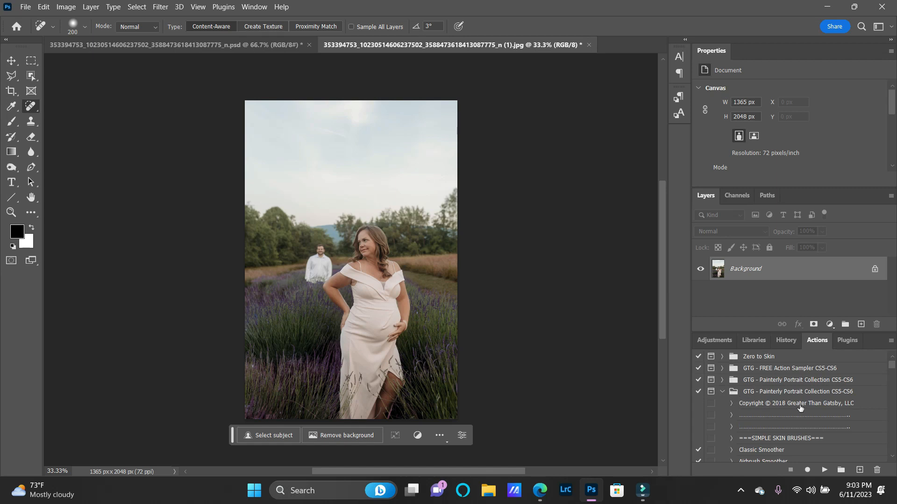
{"action": "scroll", "coordinate": [833, 411], "scroll_direction": "down", "scroll_amount": 10}
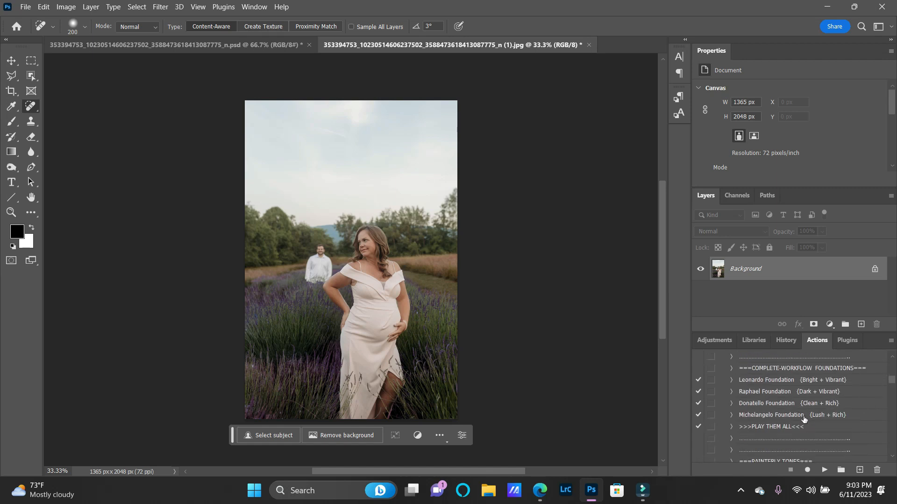
{"action": "scroll", "coordinate": [803, 418], "scroll_direction": "down", "scroll_amount": 4}
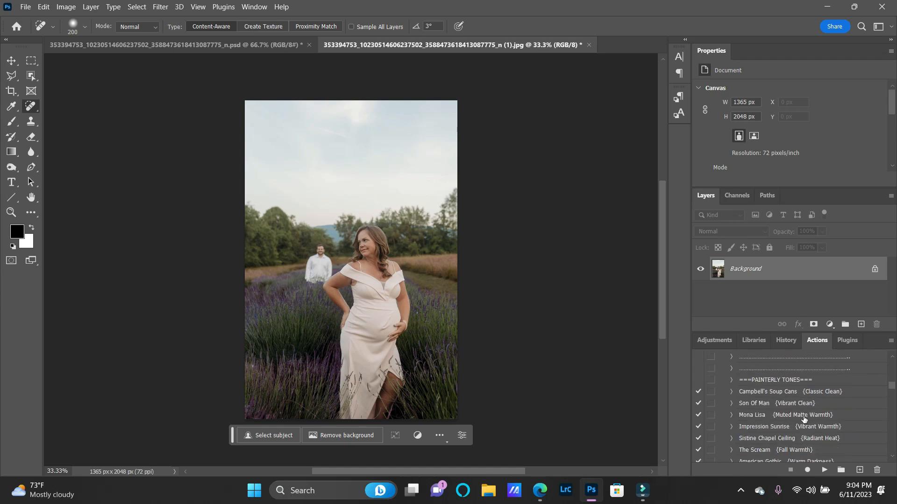
{"action": "left_click", "coordinate": [799, 408]}
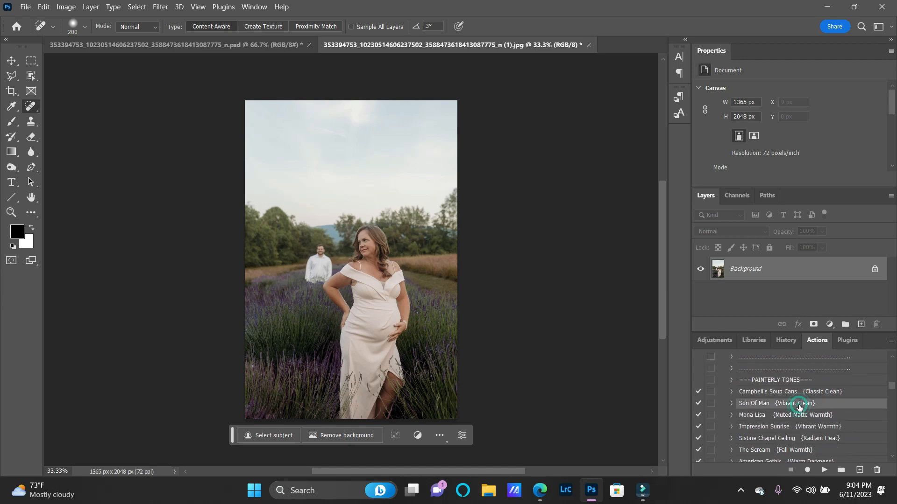
{"action": "left_click", "coordinate": [823, 470]}
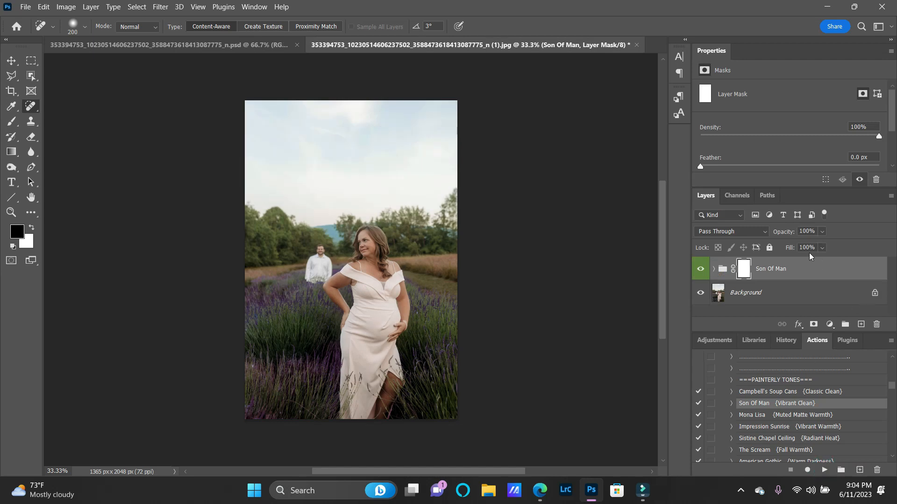
Set the Son Of Man group's opacity to 35%.
{"action": "left_click", "coordinate": [821, 232]}
{"action": "left_click_drag", "start_coordinate": [806, 249], "coordinate": [801, 247]}
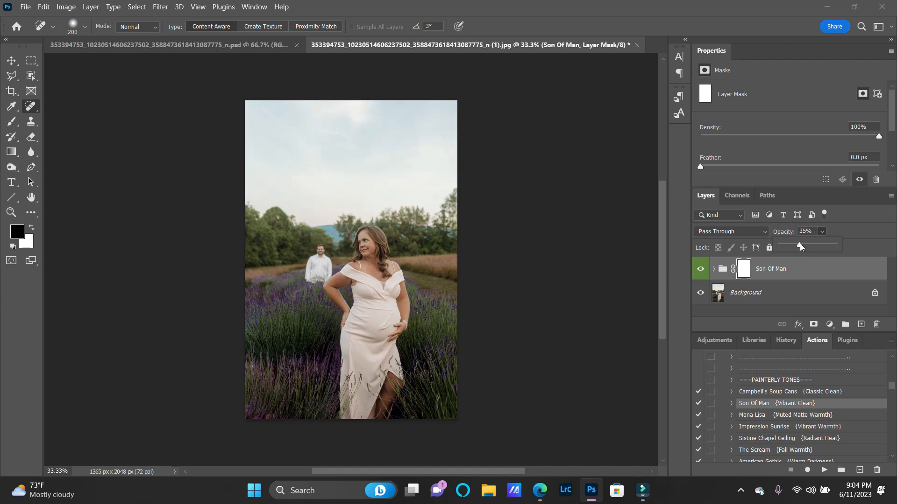
{"action": "left_click", "coordinate": [858, 228]}
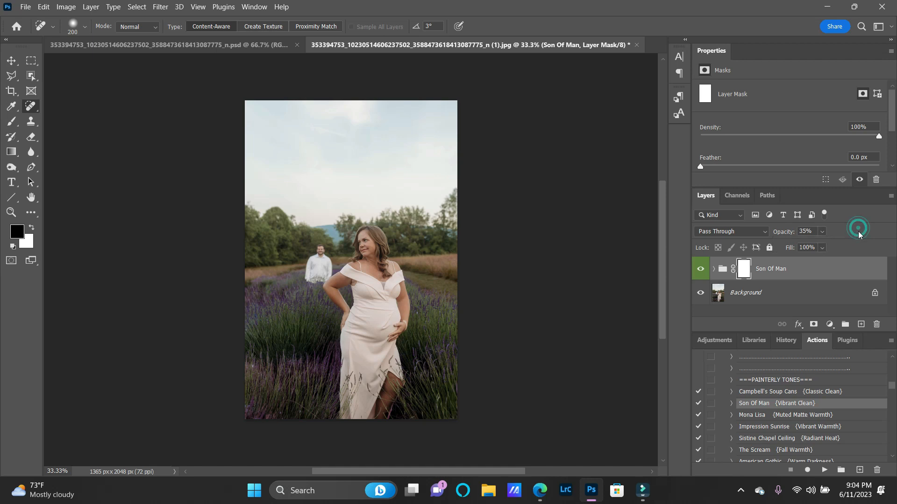
Merge the Son Of Man group into the Background and play the Rembrandt {Clean + Punchy} Painterly Texture action, allowing it to flatten the image.
{"action": "scroll", "coordinate": [819, 435], "scroll_direction": "down", "scroll_amount": 2}
{"action": "scroll", "coordinate": [819, 434], "scroll_direction": "down", "scroll_amount": 14}
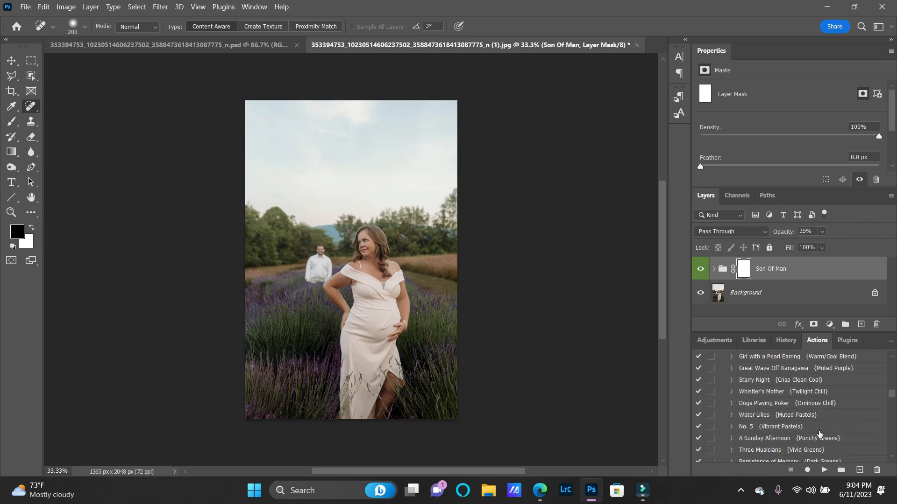
{"action": "scroll", "coordinate": [819, 434], "scroll_direction": "down", "scroll_amount": 5}
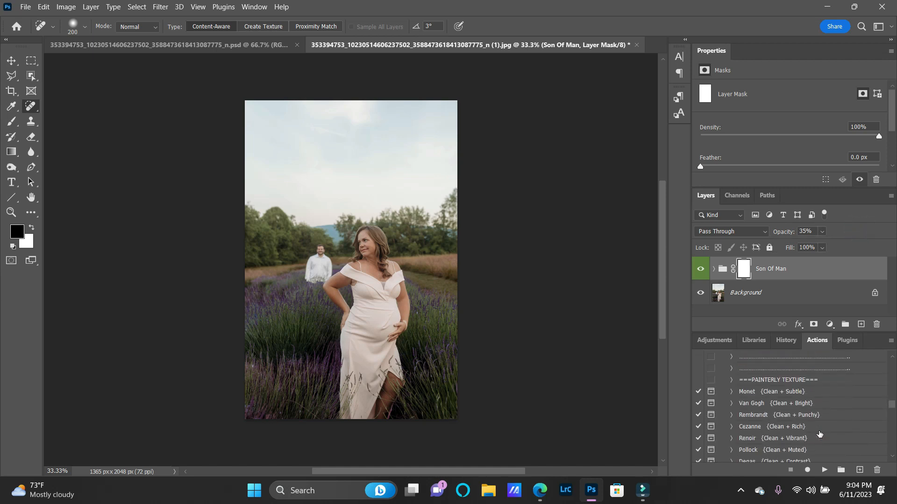
{"action": "left_click", "coordinate": [800, 416]}
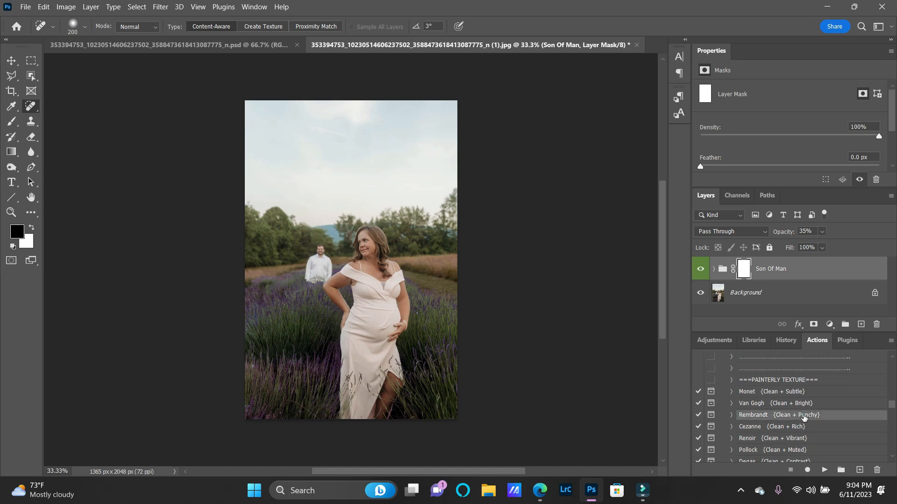
{"action": "key", "text": "Delete"}
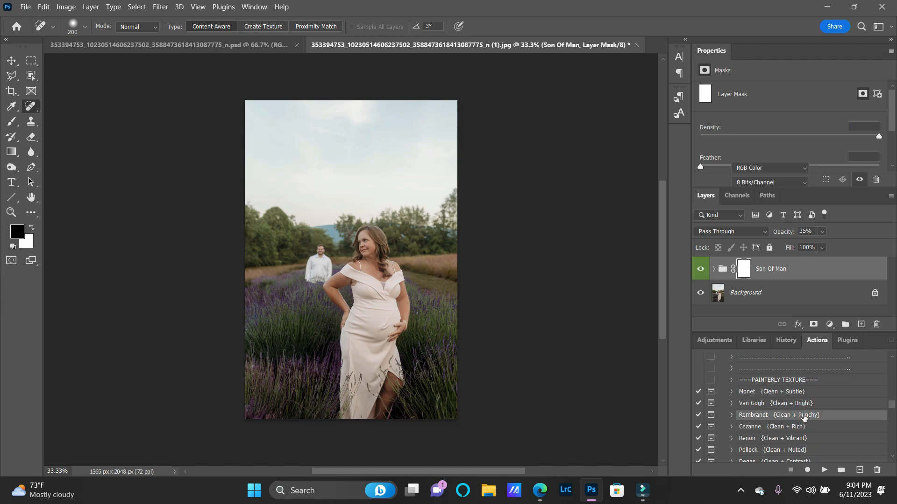
{"action": "left_click", "coordinate": [821, 470]}
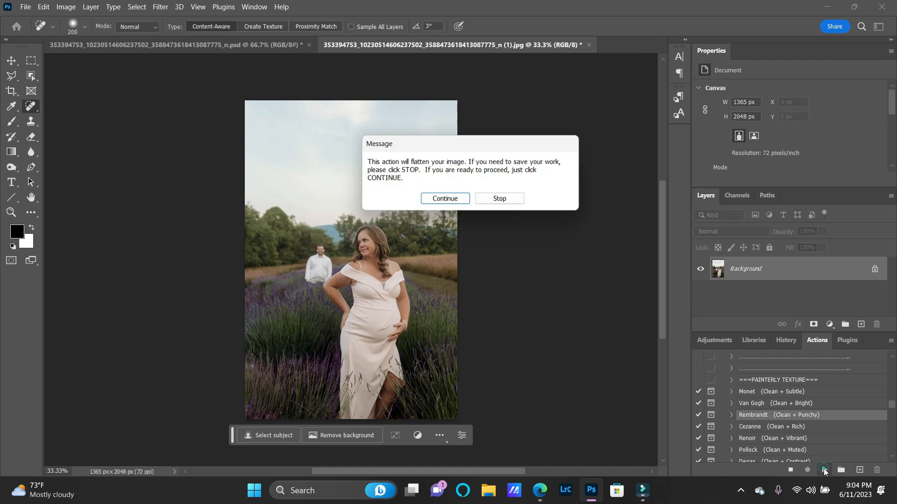
{"action": "left_click", "coordinate": [457, 201]}
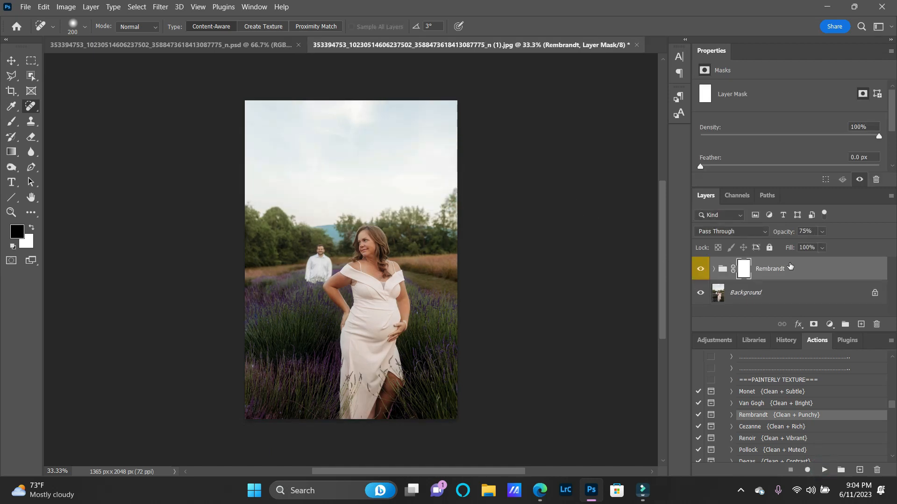
Set the Rembrandt group's opacity to 25% and merge it into the Background.
{"action": "left_click", "coordinate": [822, 231]}
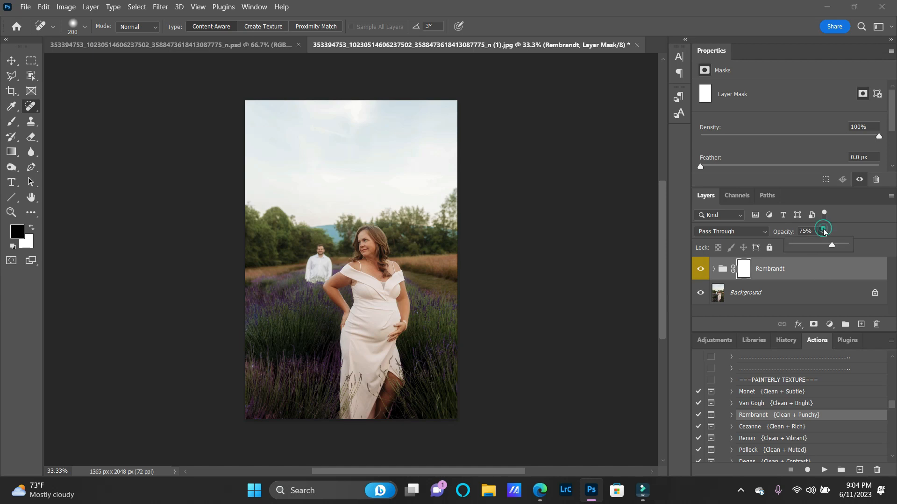
{"action": "left_click", "coordinate": [813, 247]}
{"action": "mouse_move", "coordinate": [813, 248]}
{"action": "left_mouse_down"}
{"action": "mouse_move", "coordinate": [792, 247]}
{"action": "mouse_move", "coordinate": [804, 248]}
{"action": "left_mouse_up"}
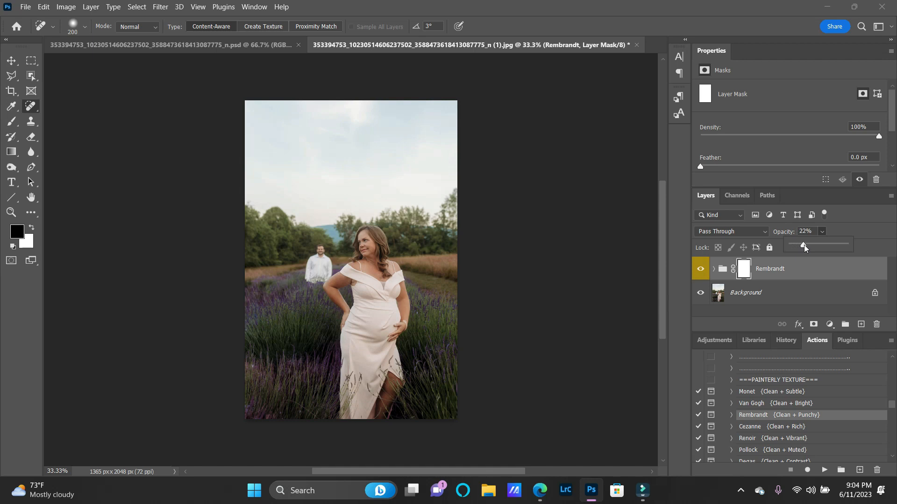
{"action": "left_click", "coordinate": [862, 244]}
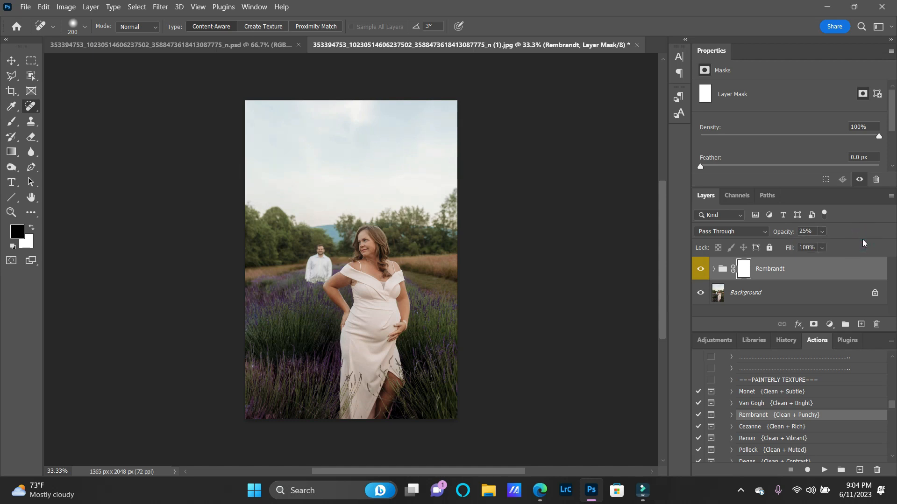
{"action": "key", "text": "ctrl+shift+e"}
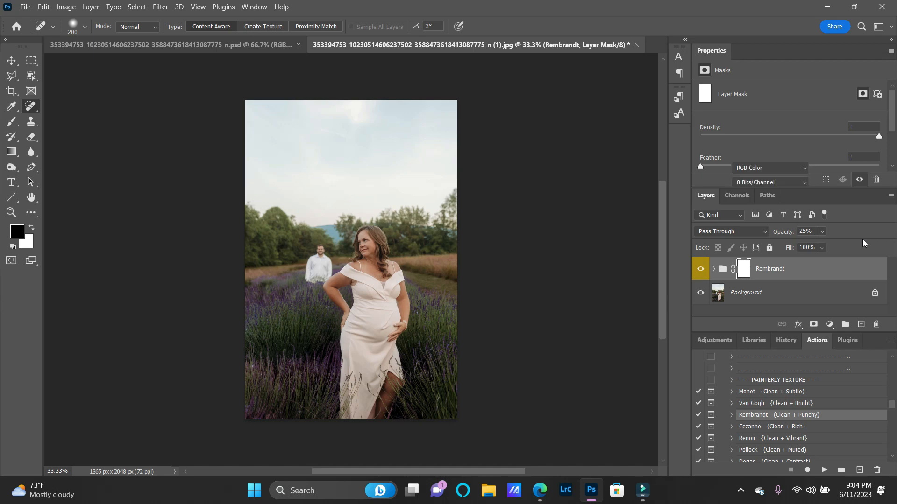
{"action": "scroll", "coordinate": [597, 239], "scroll_direction": "down", "scroll_amount": 1}
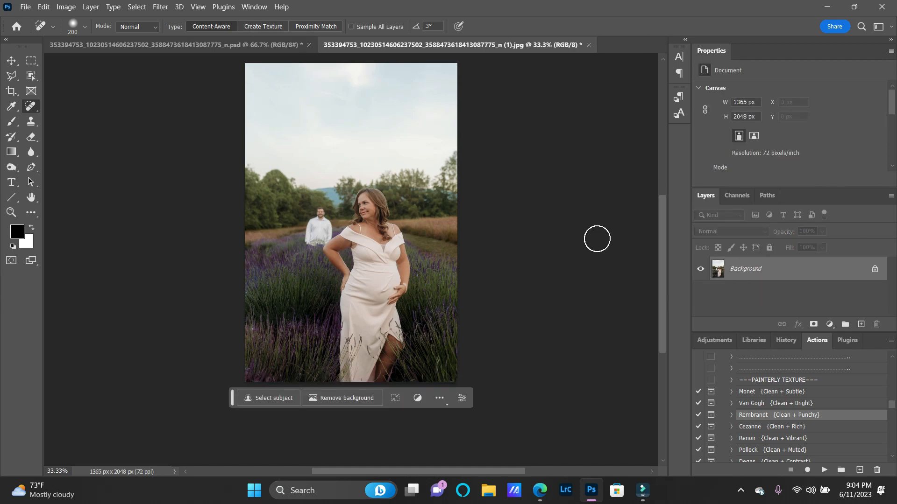
{"action": "scroll", "coordinate": [597, 239], "scroll_direction": "up", "scroll_amount": 1}
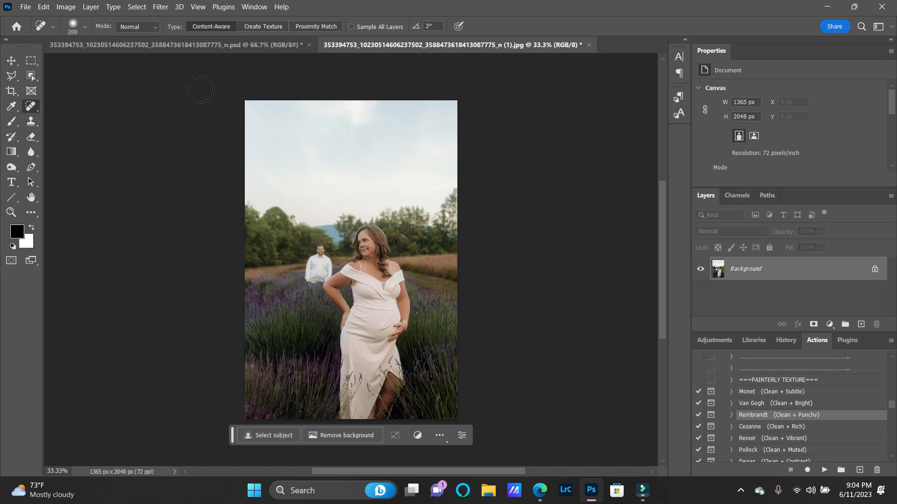
{"action": "left_click", "coordinate": [591, 491]}
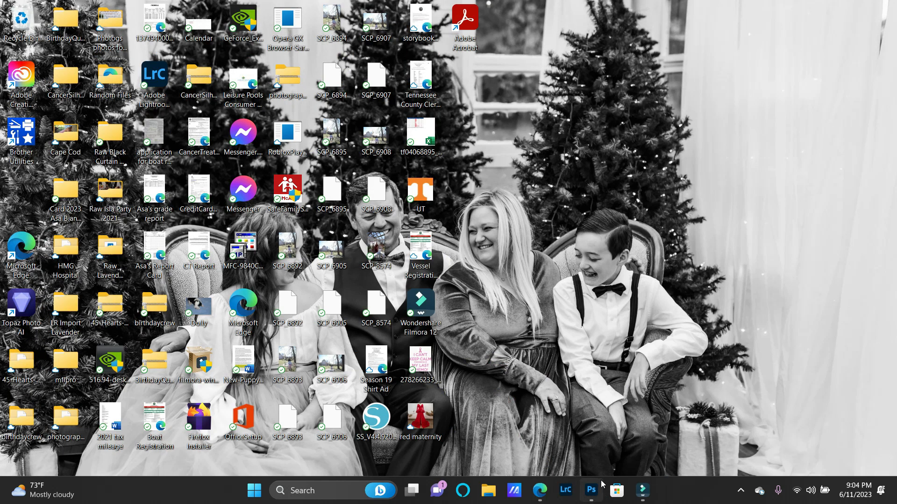
{"action": "mouse_move", "coordinate": [642, 498]}
{"action": "left_click", "coordinate": [591, 491]}
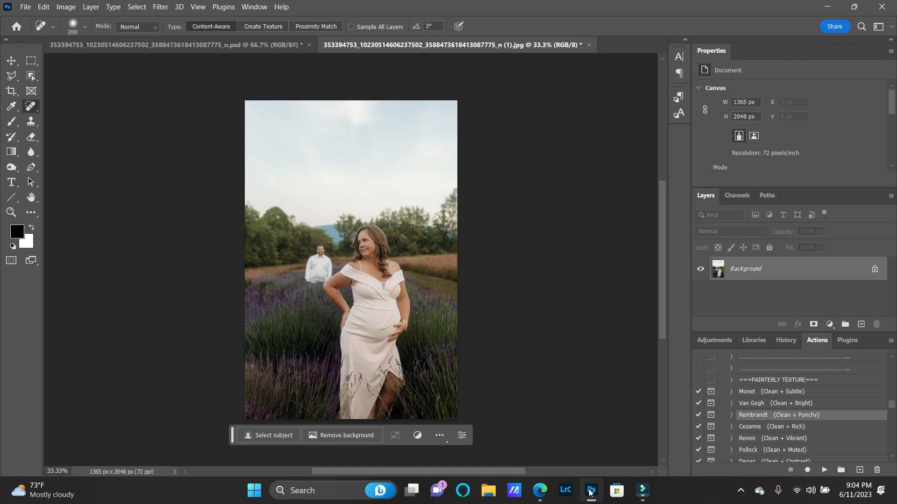
{"action": "key", "text": "super+l"}
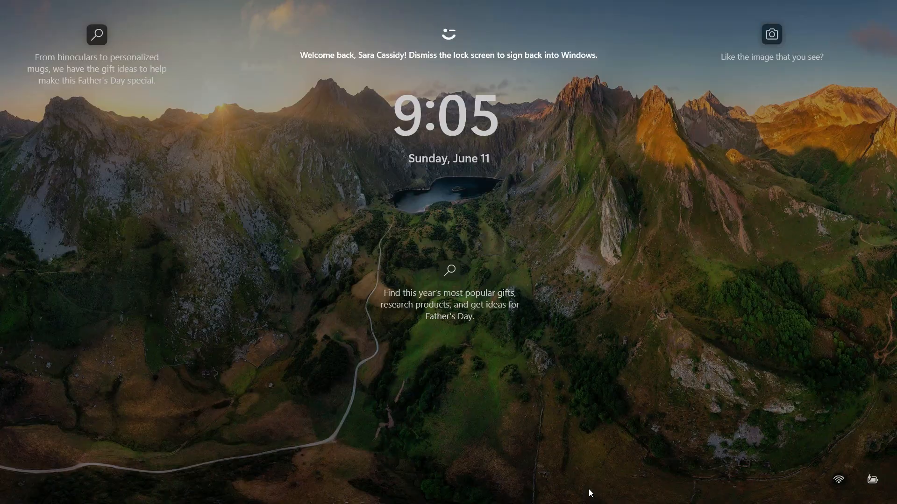
{"action": "left_click", "coordinate": [591, 494]}
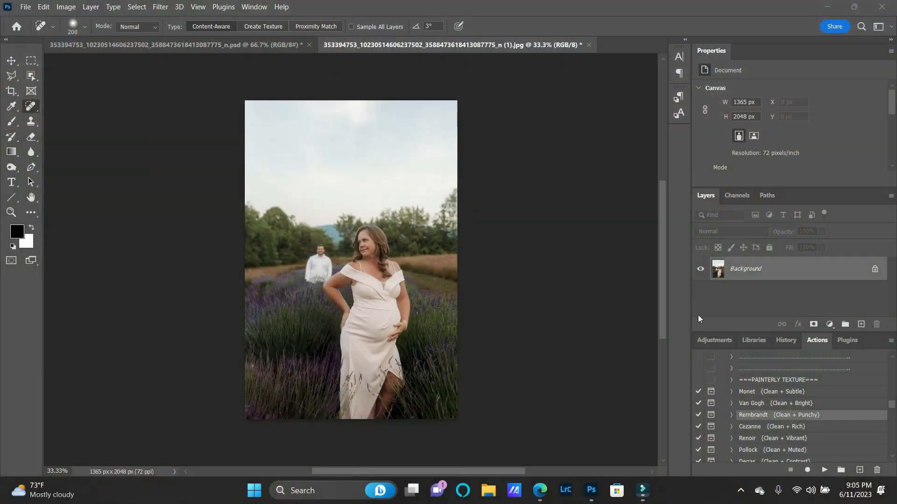
{"action": "left_click", "coordinate": [643, 498]}
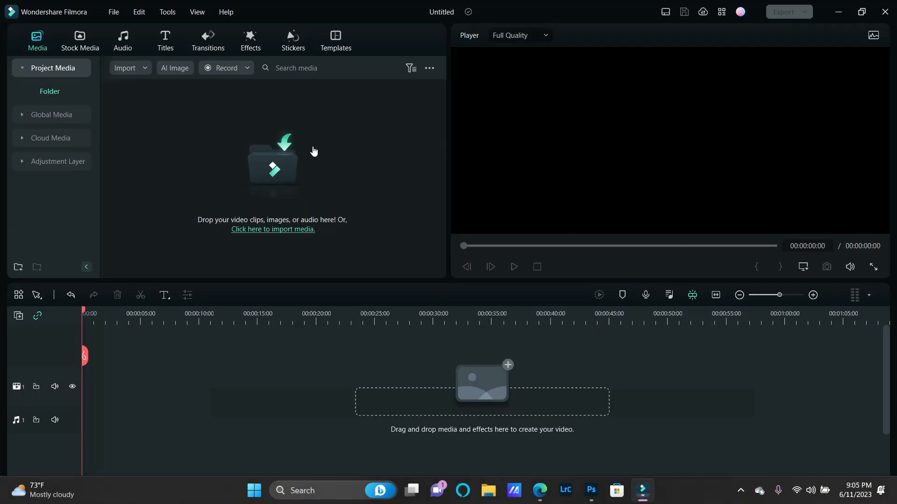
{"action": "left_click", "coordinate": [236, 71]}
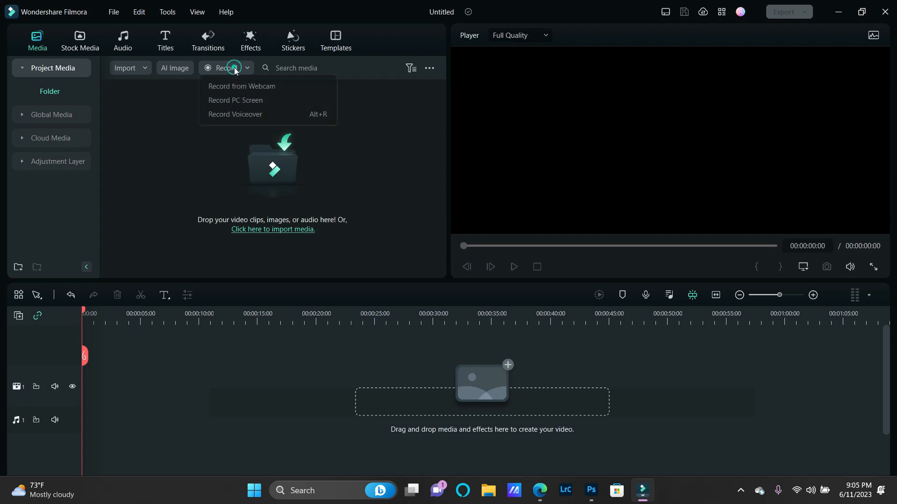